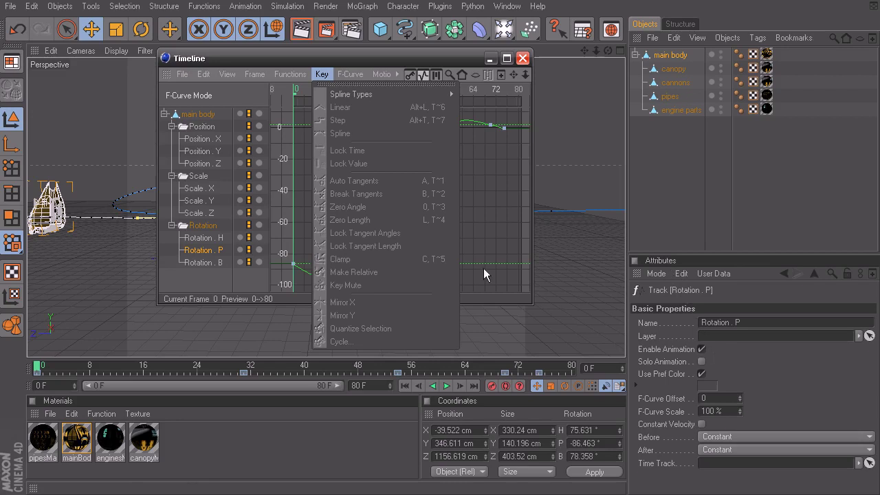
Select the key at frame 31 on the main body's Rotation . P curve
mouse_move(350, 73)
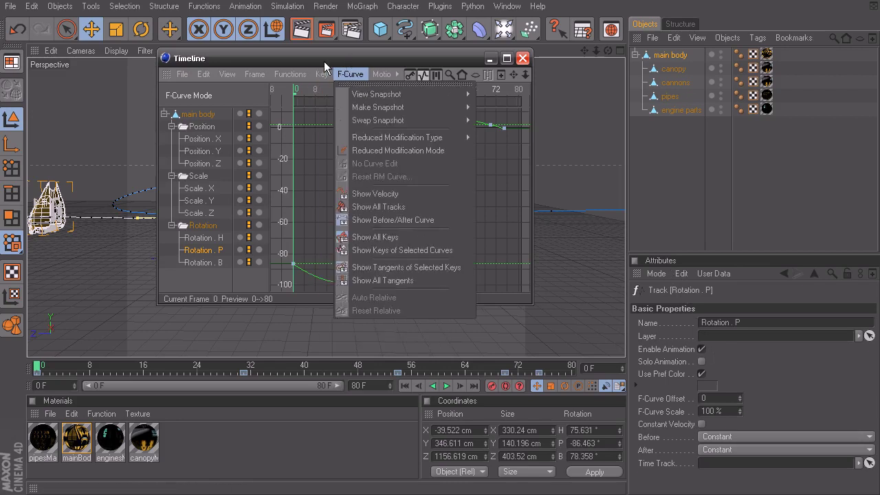
click(325, 64)
click(380, 263)
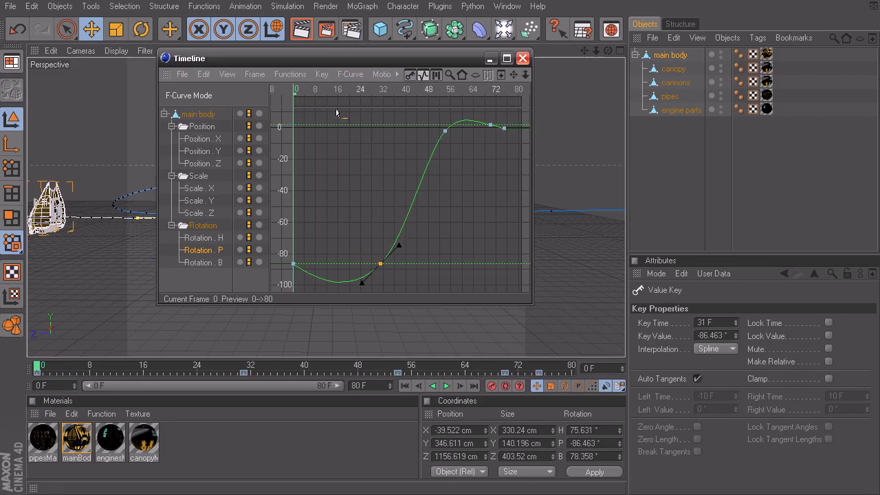
click(322, 75)
mouse_move(351, 94)
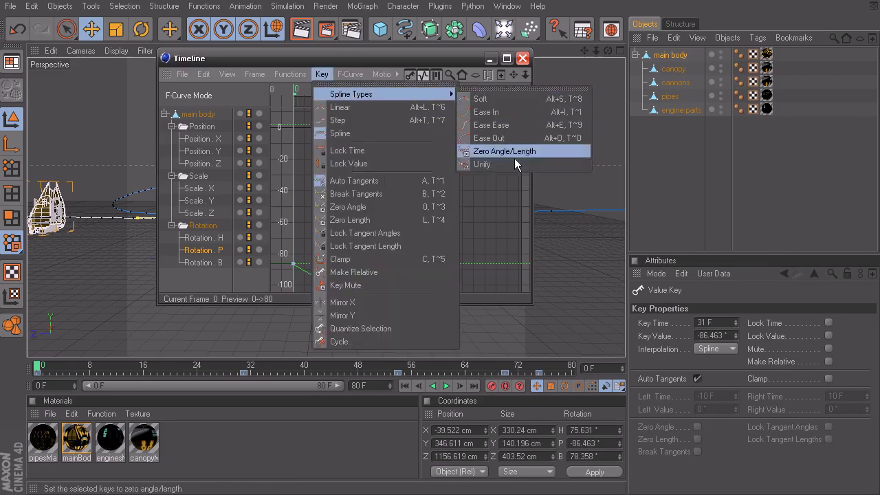
click(319, 74)
Tilt the frame 31 key's right tangent to about 9.79 F and -14.5°, and apply the Soft spline type
mouse_move(397, 246)
mouse_down()
mouse_move(396, 290)
mouse_move(410, 232)
mouse_move(402, 235)
mouse_up()
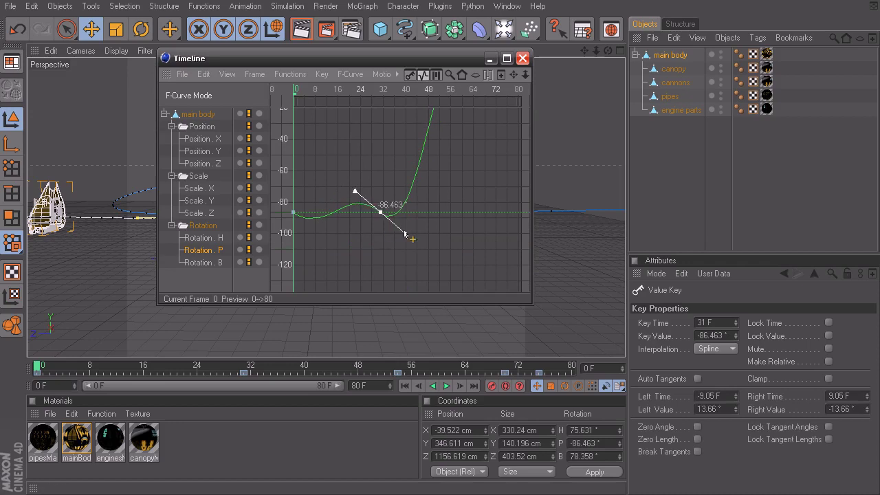
drag(404, 233, 409, 235)
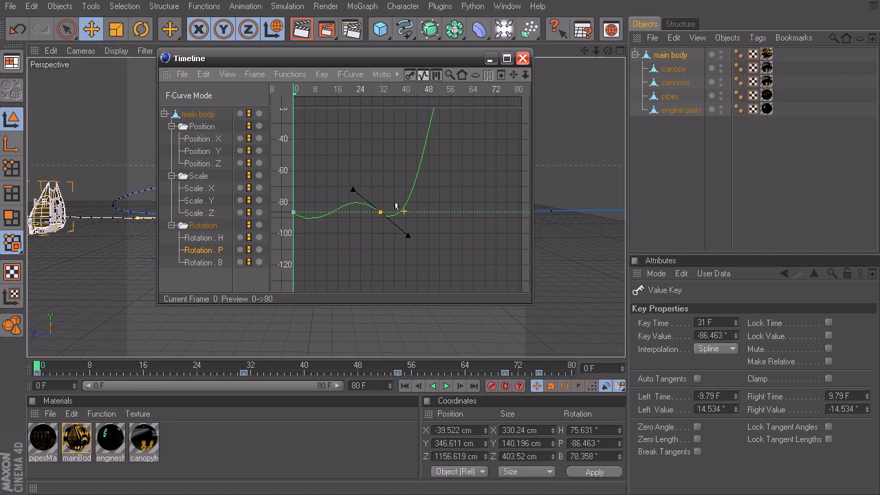
click(322, 74)
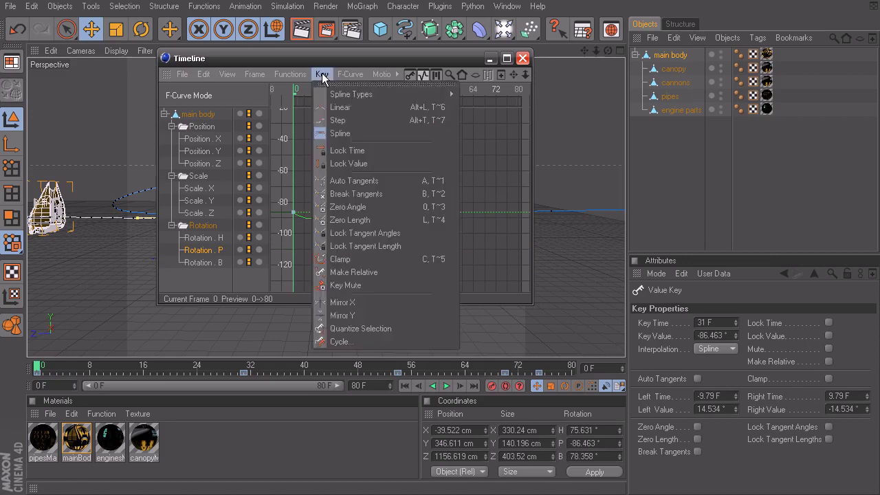
mouse_move(335, 100)
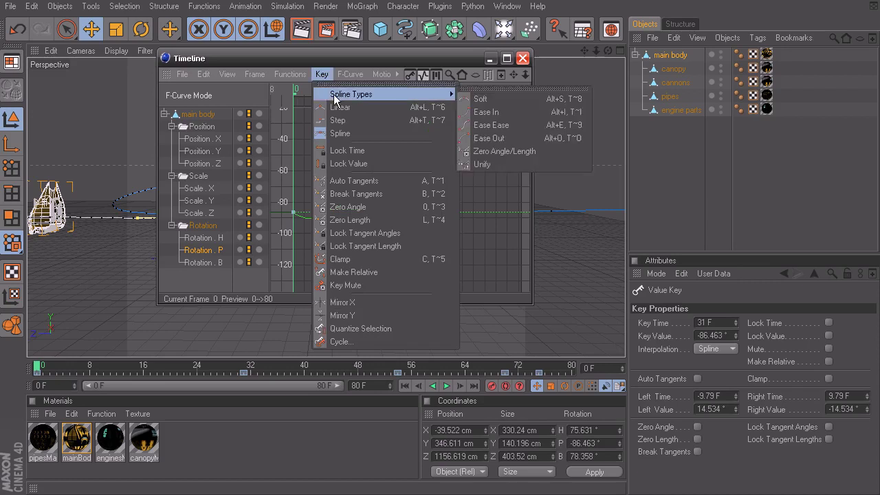
click(499, 99)
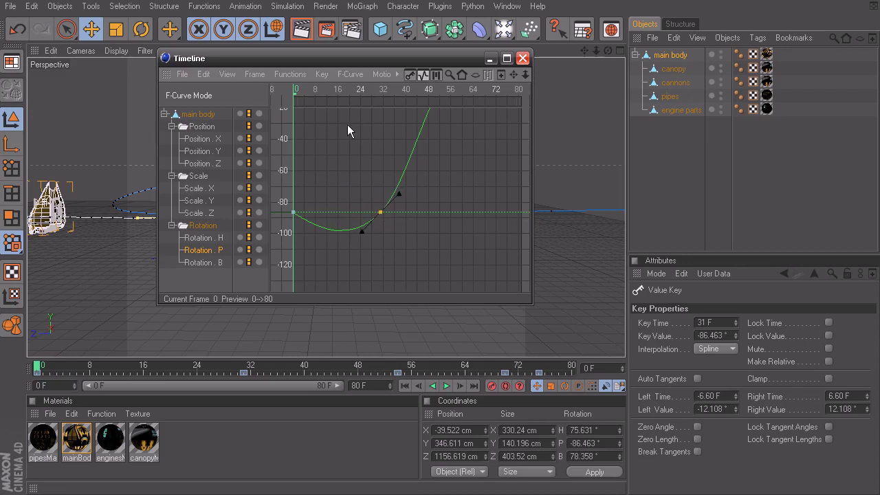
Apply the Ease In spline type to the selected Rotation . P key
click(321, 74)
mouse_move(368, 93)
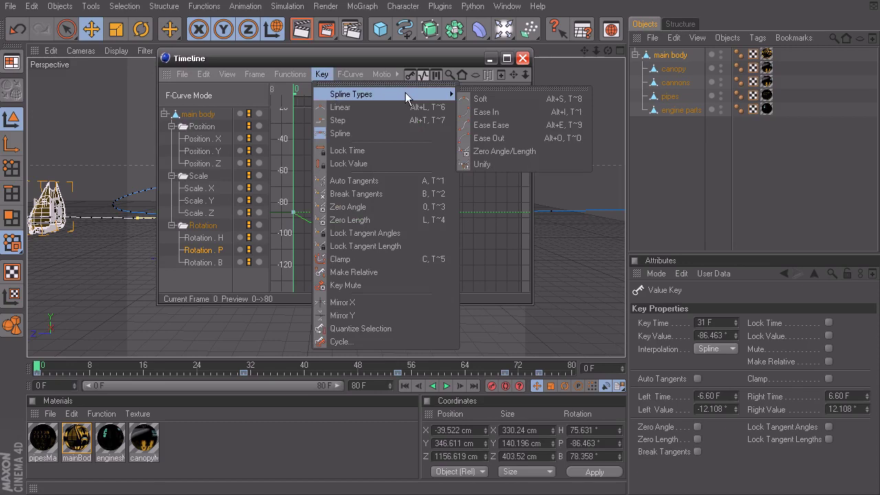
click(503, 112)
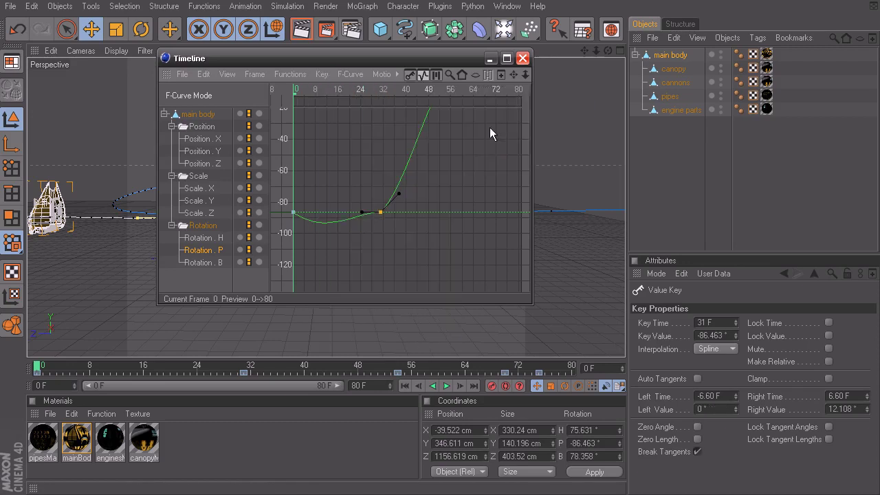
Apply the Ease Out spline type to the frame 31 key
alt+right_drag(463, 160, 511, 132)
alt+middle_drag(332, 236, 351, 161)
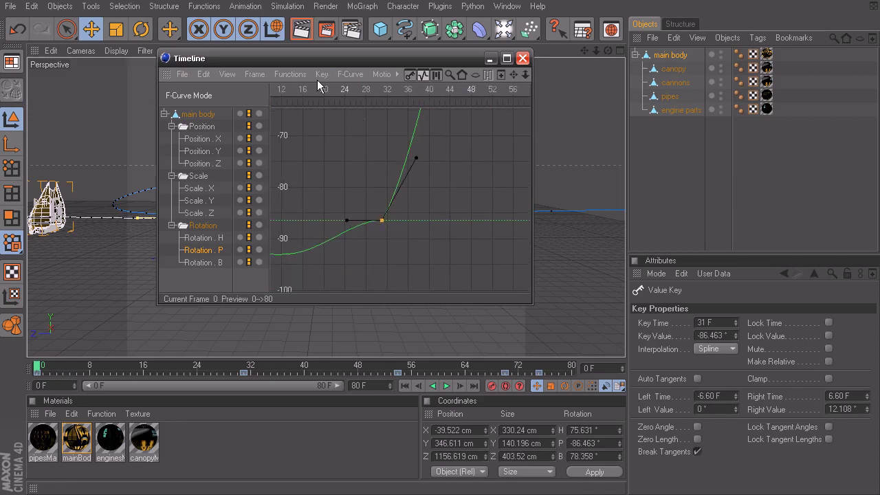
click(275, 74)
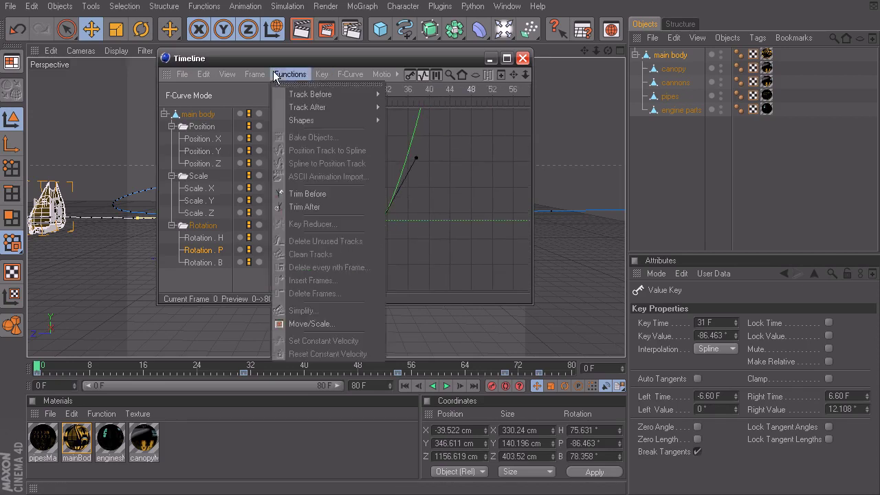
mouse_move(322, 75)
mouse_move(450, 96)
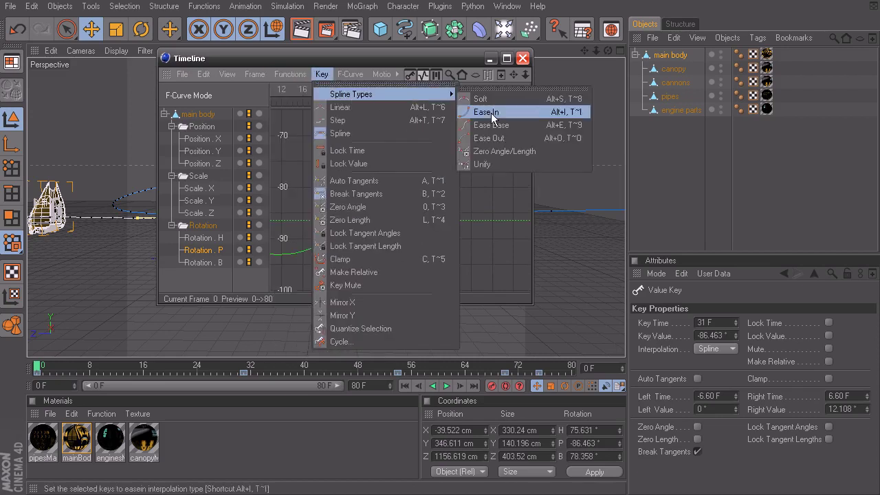
click(503, 139)
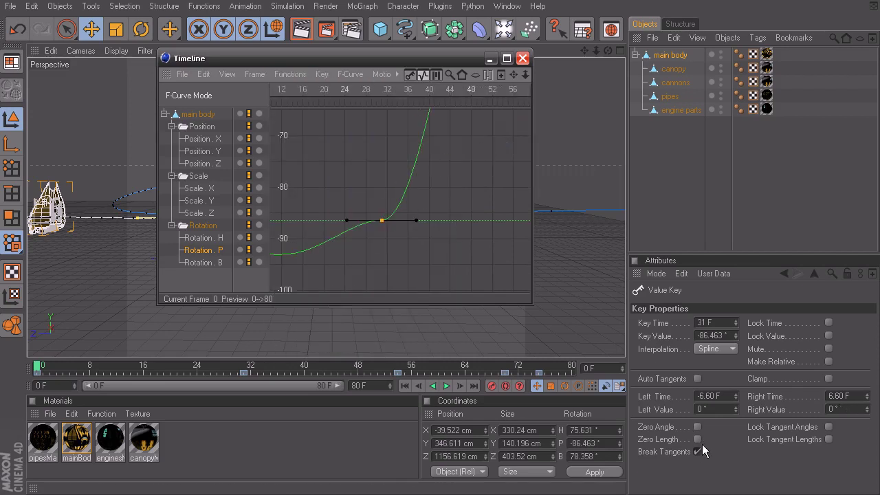
Raise the right tangent handle to about 4.66 F and 6.0° with Break Tangents off, and turn Break Tangents back on
drag(417, 222, 407, 196)
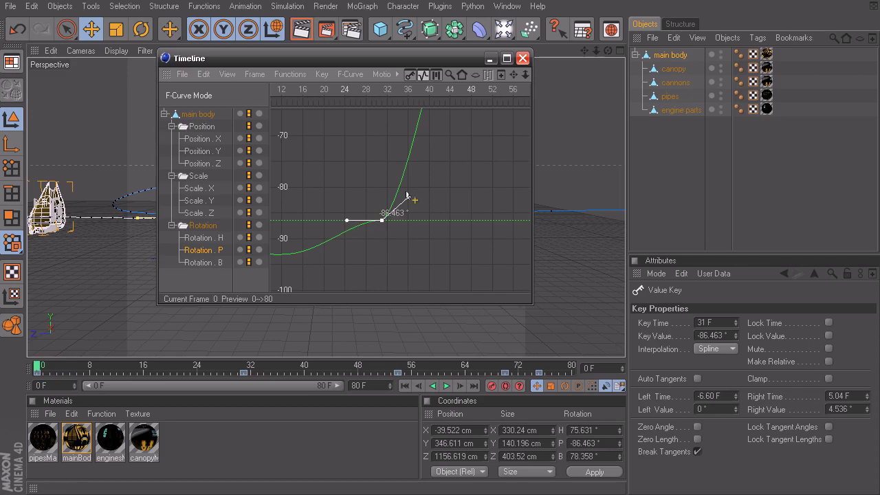
click(697, 452)
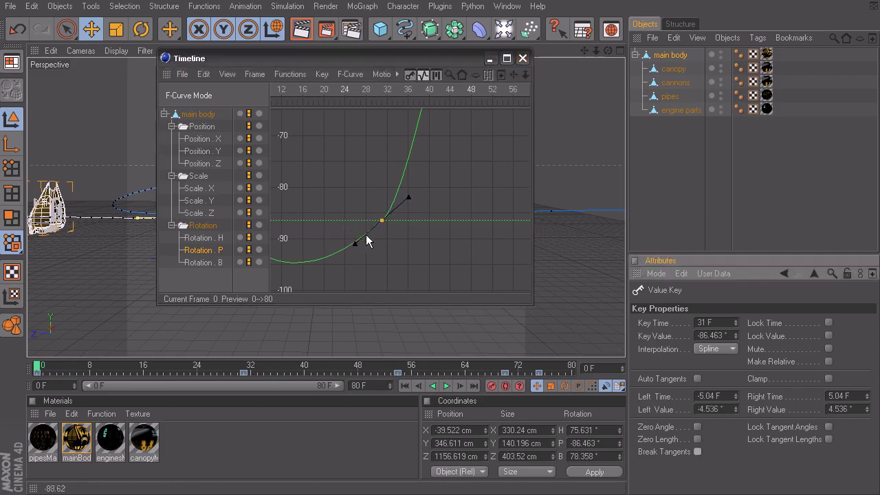
mouse_move(407, 198)
mouse_down()
mouse_move(403, 232)
mouse_move(398, 199)
mouse_move(406, 213)
mouse_move(391, 243)
mouse_move(410, 186)
mouse_move(410, 231)
mouse_move(404, 189)
mouse_up()
click(696, 451)
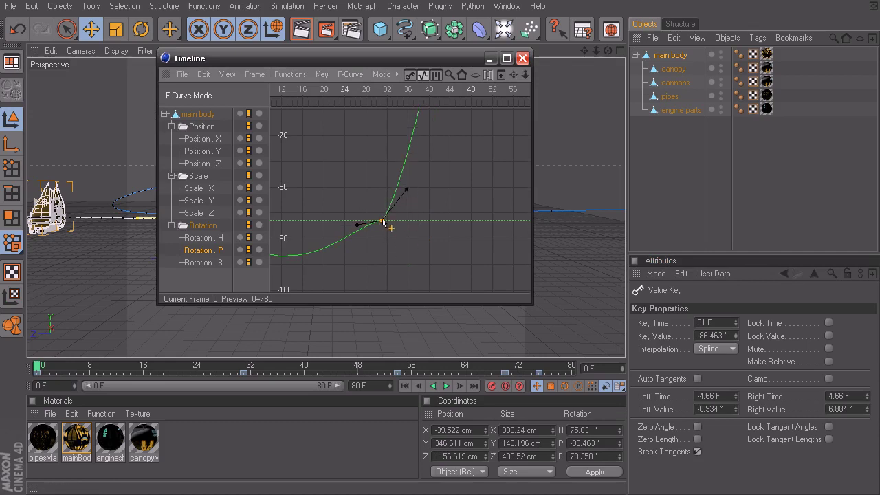
Apply the Ease Ease spline type to the key and tilt its right tangent to about 3.84 F and 3.07°
click(321, 74)
mouse_move(370, 94)
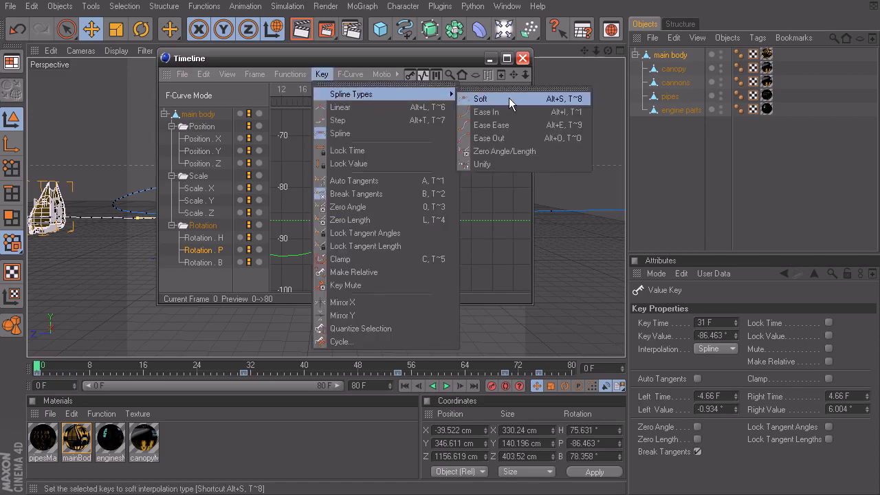
click(514, 124)
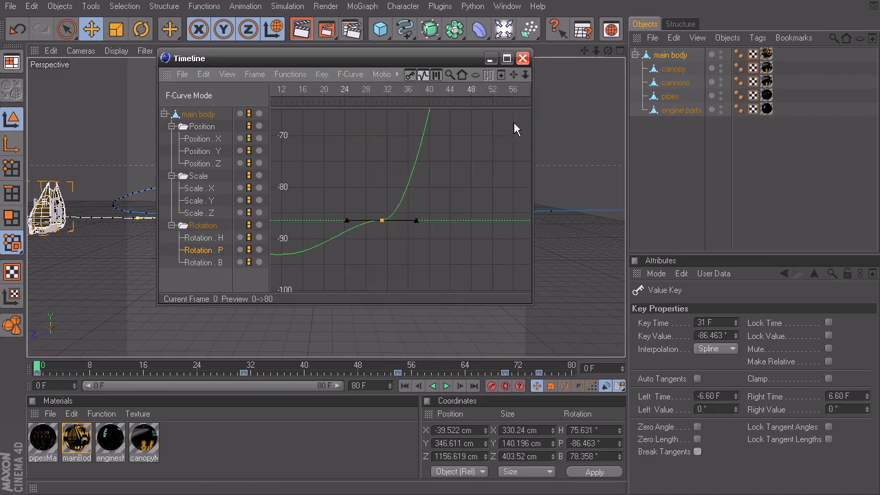
drag(419, 229, 404, 206)
Apply the Zero Angle/Length spline type to the key and raise the key to about -84.2°
click(321, 75)
mouse_move(392, 95)
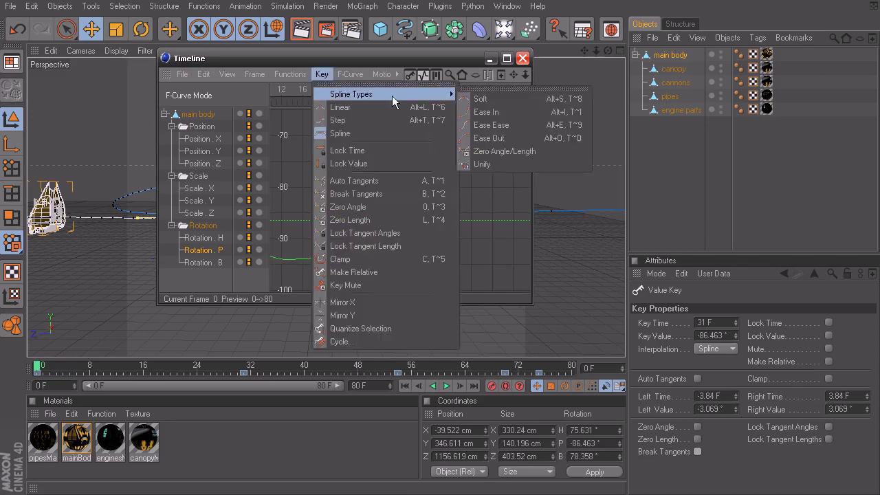
click(523, 151)
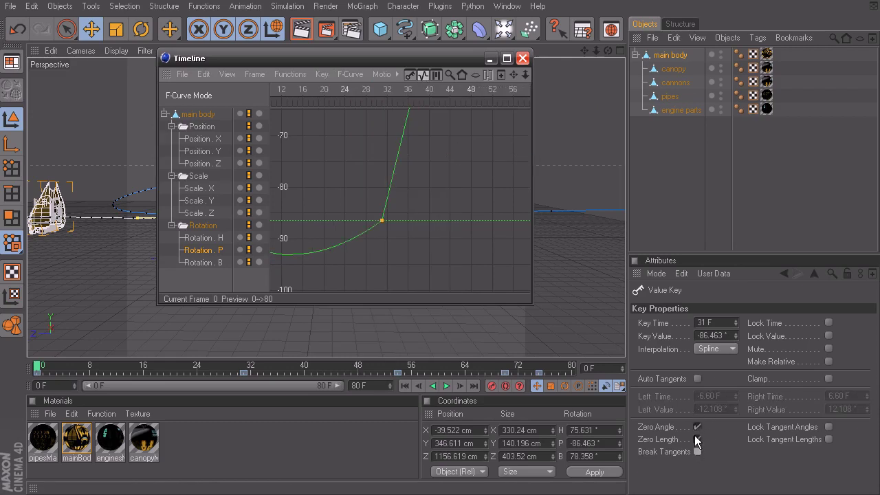
drag(385, 225, 381, 207)
Move the selected Rotation . P key to frame 32 at about -100.4°
alt+right_drag(390, 182, 369, 217)
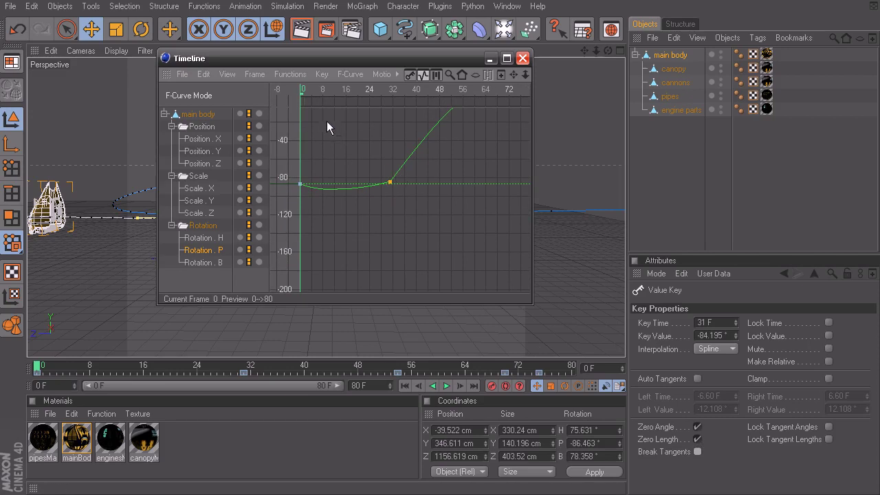
drag(390, 182, 393, 202)
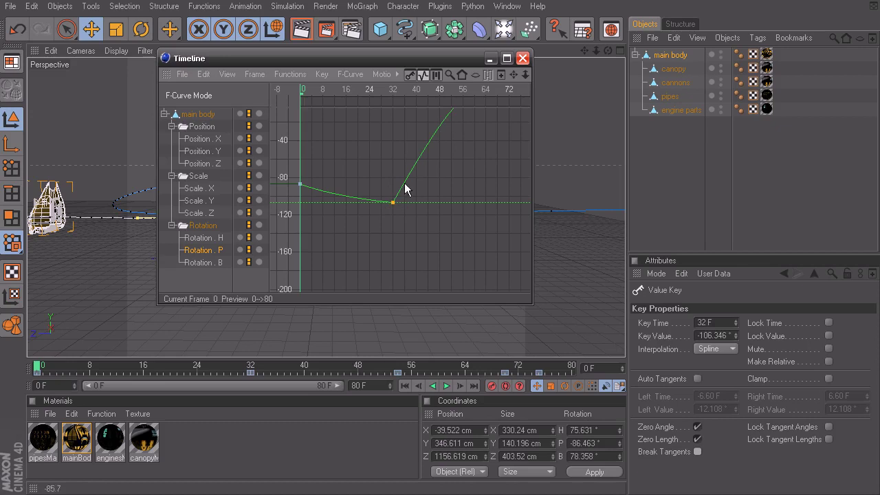
drag(393, 203, 392, 196)
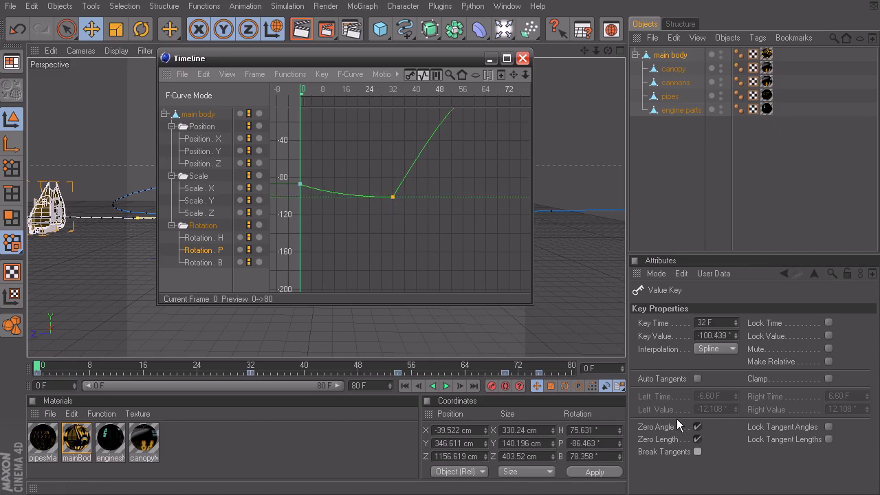
Turn off Zero Angle and Zero Length for the key, and apply the Unify spline type
click(696, 428)
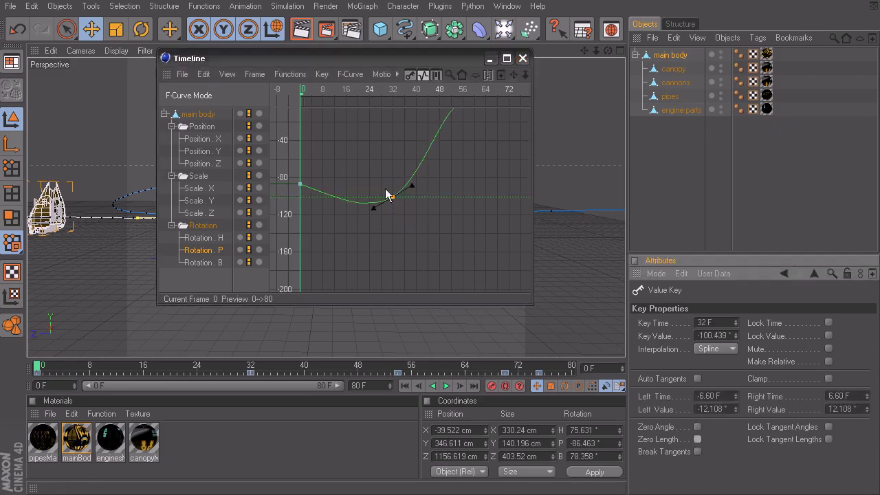
click(322, 74)
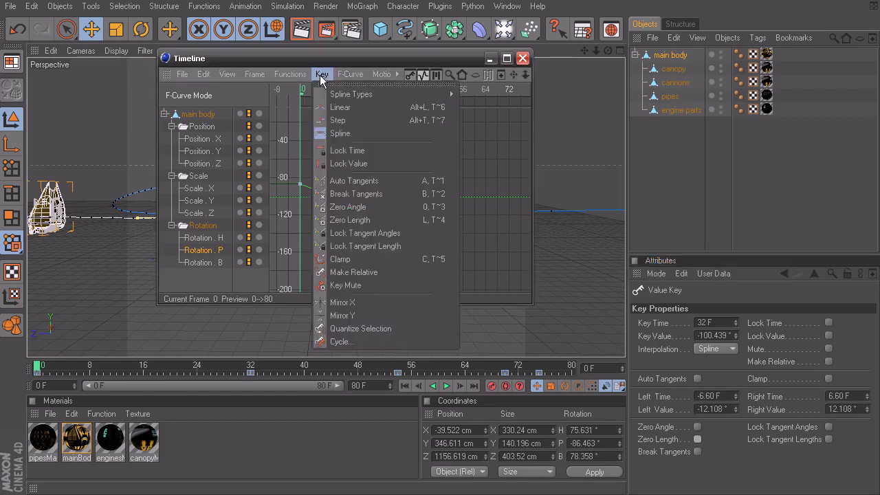
mouse_move(361, 95)
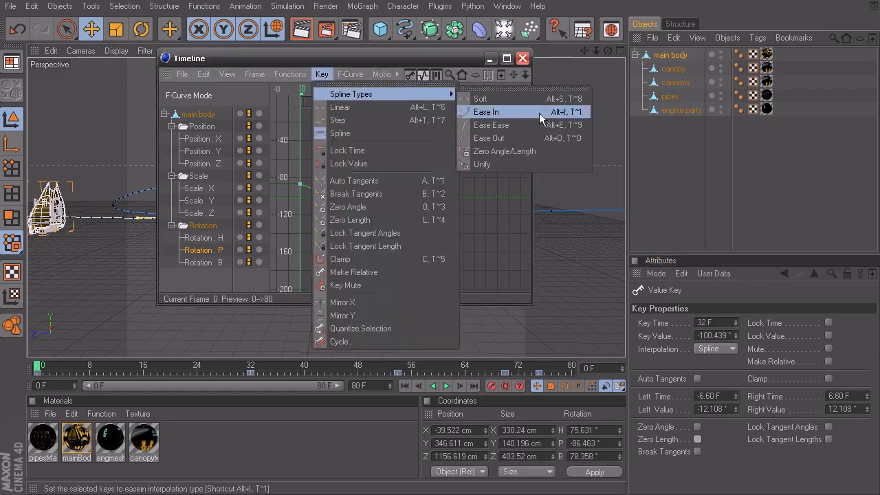
click(497, 164)
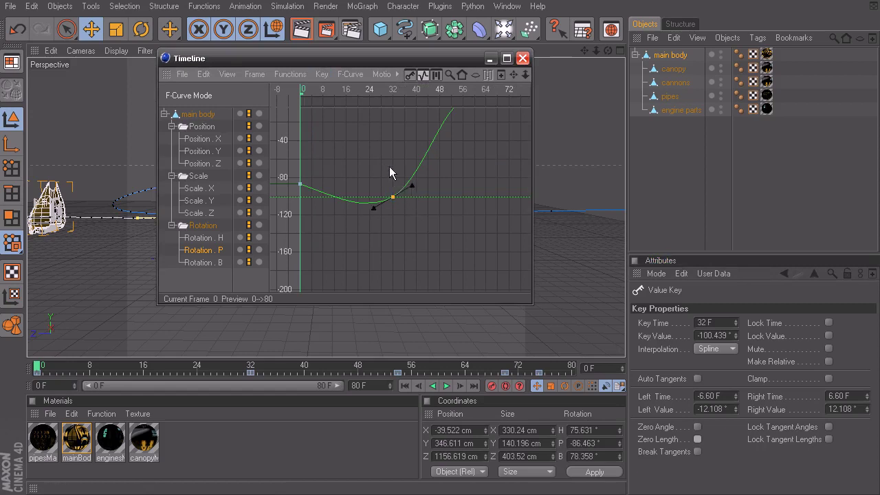
Break the key's tangents with the right handle at about 6.12 F and 33.5°, and realign both handles with Unify
drag(411, 185, 410, 165)
click(698, 452)
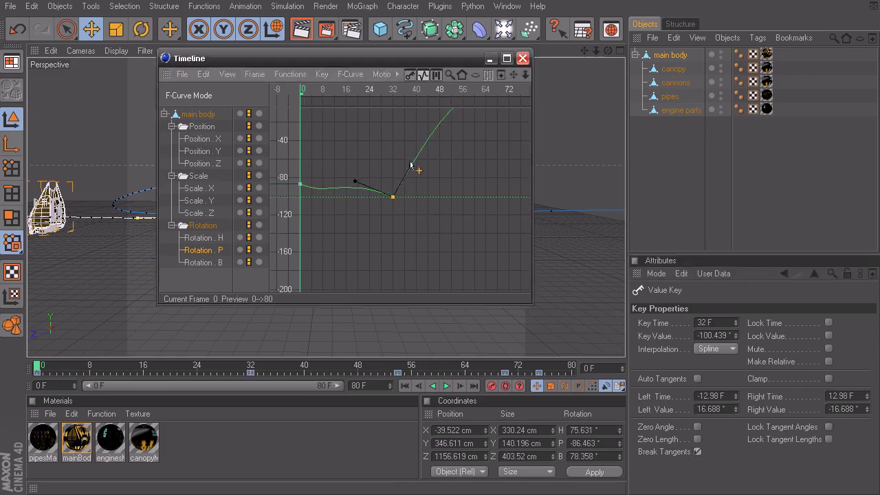
click(321, 75)
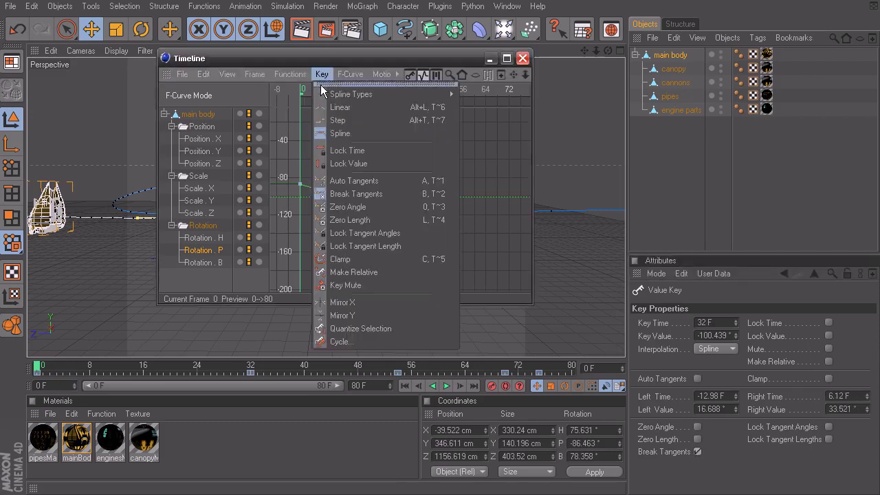
mouse_move(350, 95)
click(511, 164)
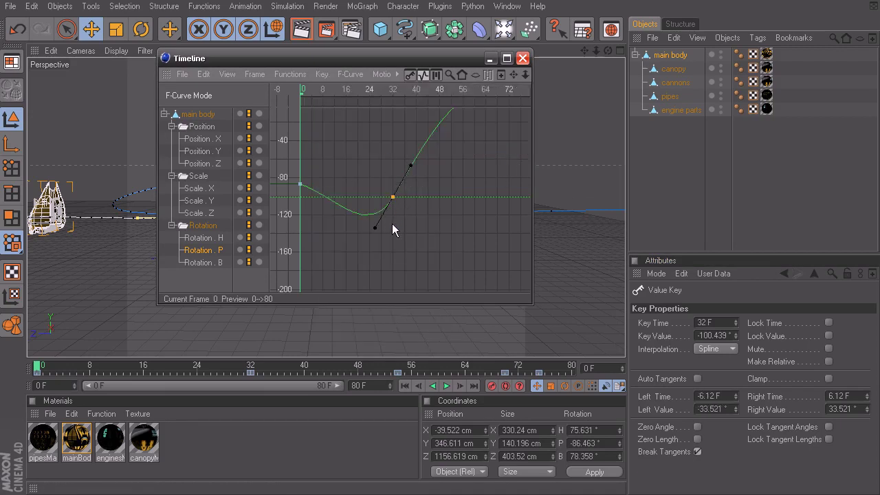
Raise the left tangent handle separately, and rejoin the tangents with the right handle at about 7.32 F and 12.1°
drag(375, 228, 373, 189)
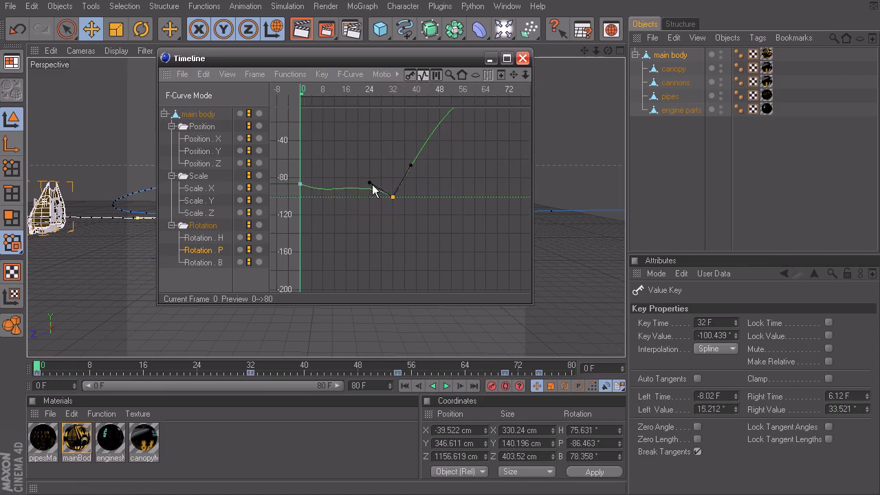
click(696, 451)
drag(410, 165, 413, 186)
Raise the frame 32 key to about -54.66° with Lock Time enabled, and turn Lock Time off again
click(323, 73)
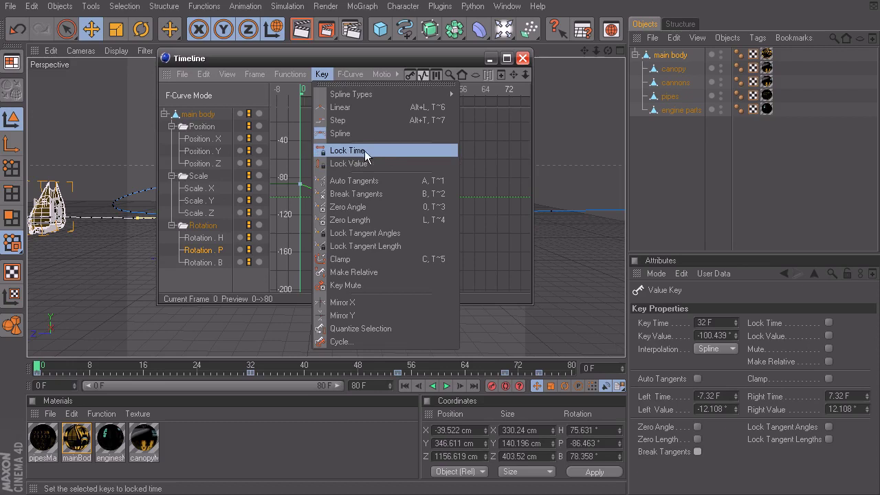
click(403, 149)
drag(407, 196, 393, 179)
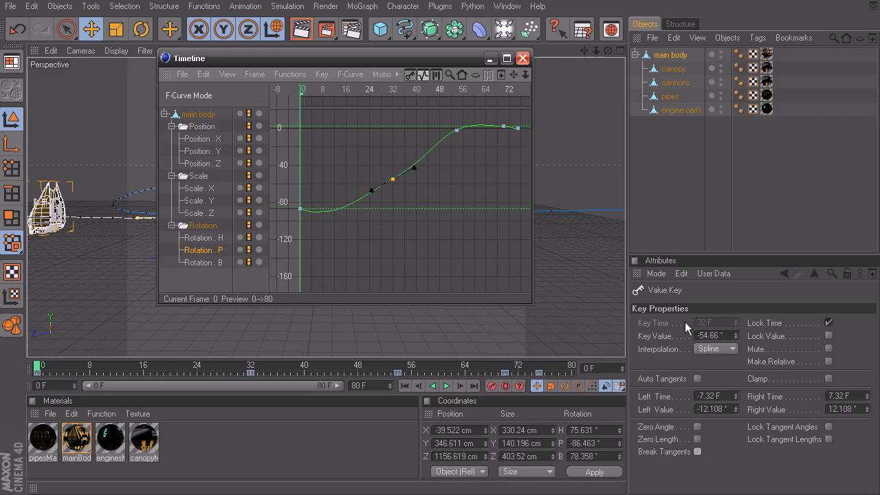
click(828, 322)
click(828, 322)
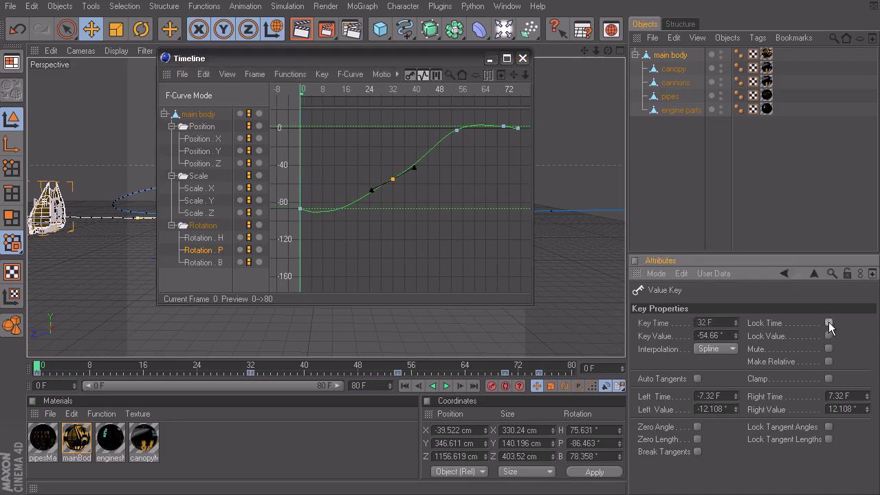
Enable Lock Value for the key, move it to frame 29, and enable Lock Time as well
click(322, 74)
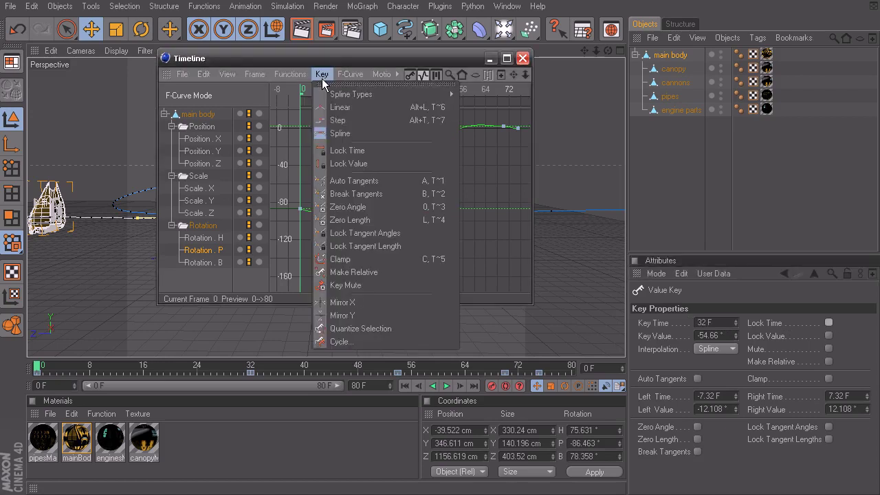
click(379, 163)
drag(357, 186, 381, 201)
click(255, 74)
click(351, 150)
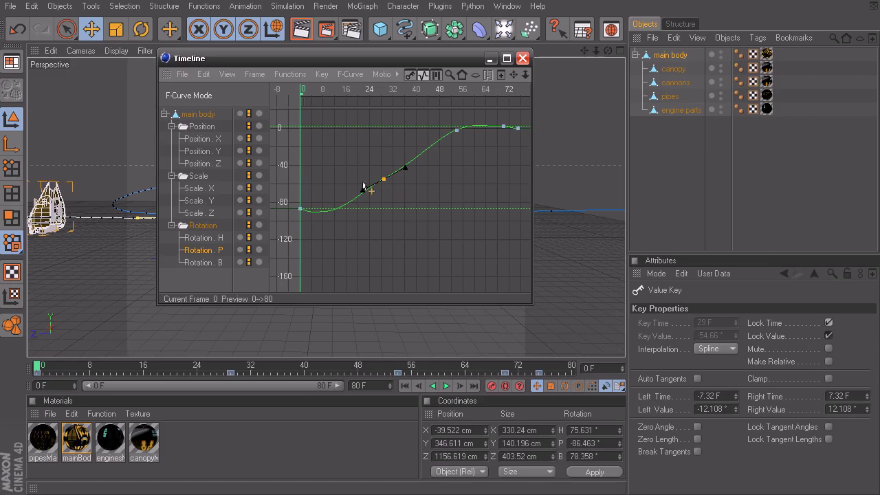
Steepen the key's tangents with the right handle at about 6.62 F and 15.8°, and turn off Lock Time and Lock Value
mouse_move(406, 167)
mouse_down()
mouse_move(398, 161)
mouse_move(408, 206)
mouse_move(404, 171)
mouse_move(412, 191)
mouse_move(392, 151)
mouse_move(412, 181)
mouse_move(402, 164)
mouse_up()
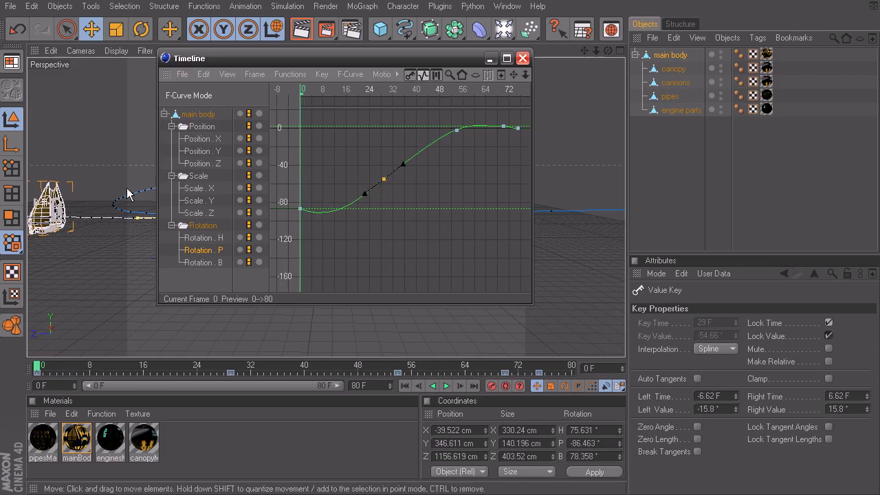
click(828, 322)
click(828, 335)
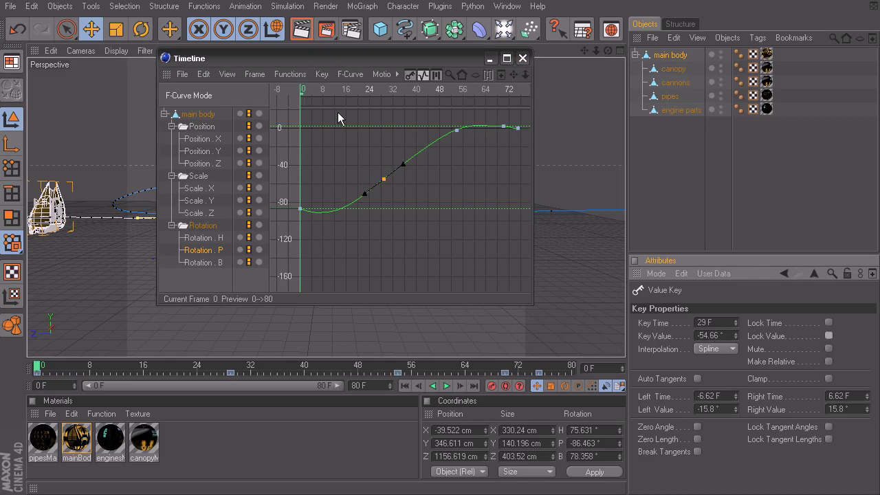
Apply Auto Tangents to the frame 29 key of the Rotation . P curve
click(322, 74)
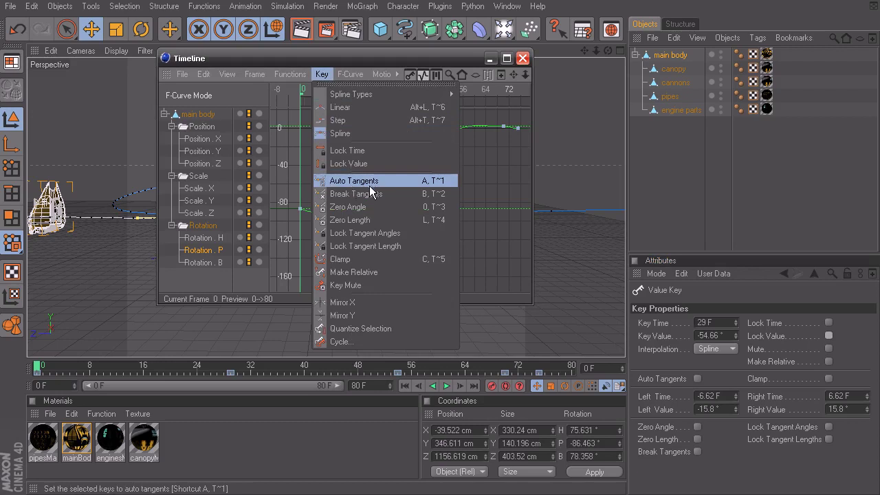
click(485, 173)
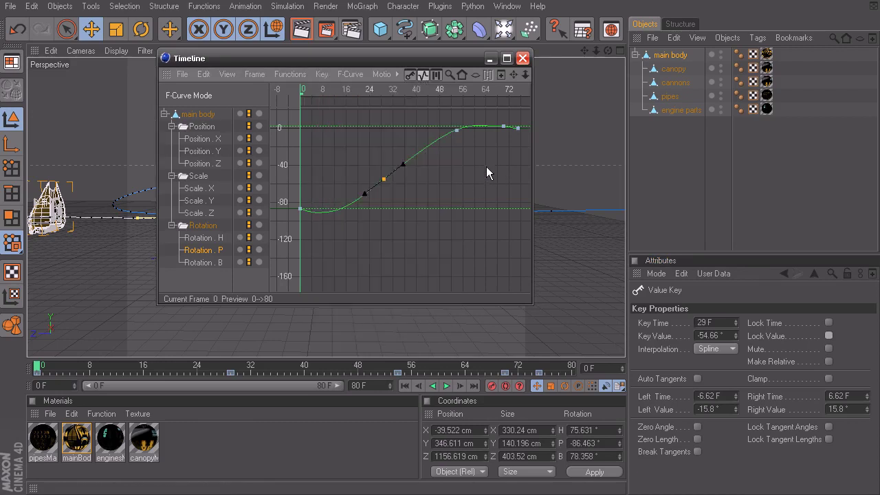
click(383, 178)
click(321, 74)
click(355, 181)
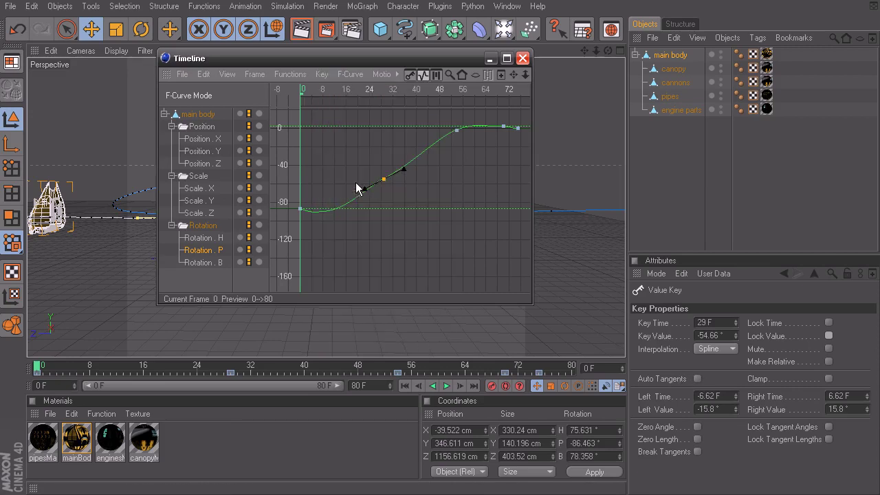
Move the first key to frame 3 at about -93.85° and the key after frame 29 to frame 48 at about -27.2°
drag(461, 127, 442, 177)
mouse_move(300, 208)
mouse_down()
mouse_move(303, 165)
mouse_move(307, 217)
mouse_up()
drag(442, 177, 439, 153)
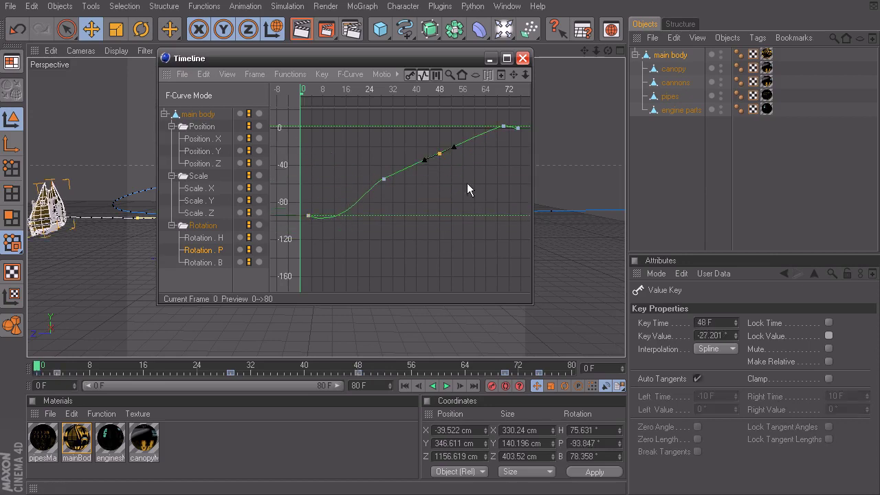
Turn off Auto Tangents for the frame 29 key, and move the frame 48 key to frame 43 at about -35.32°
ctrl+click(381, 177)
click(697, 379)
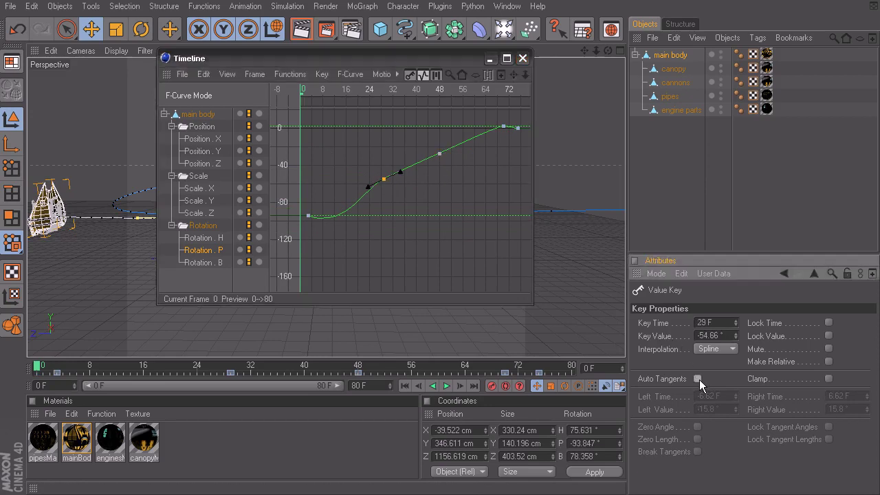
drag(439, 153, 422, 161)
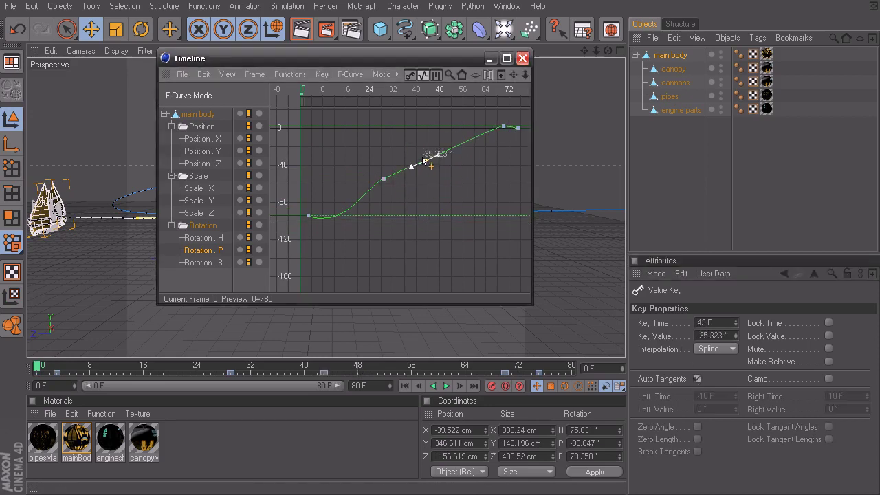
Minimize the Timeline, enable Auto Tangents for the frame 48 position key on the motion path, and scrub the animation to preview it
click(489, 61)
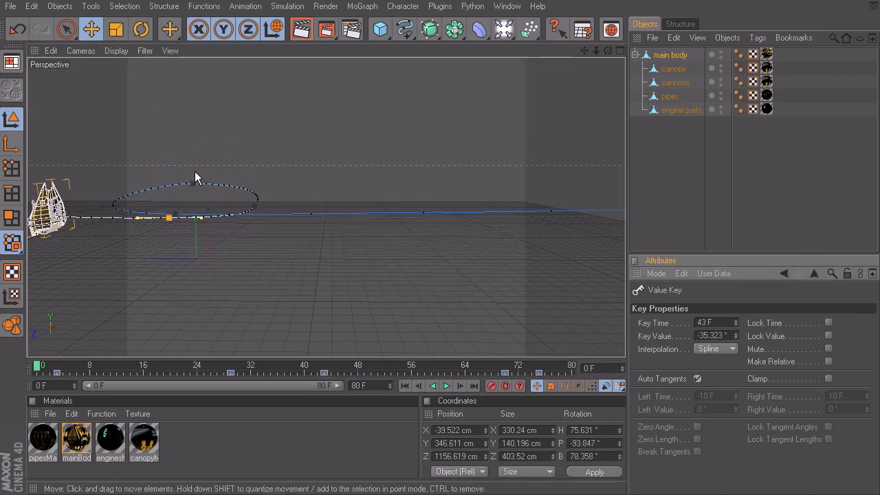
click(190, 185)
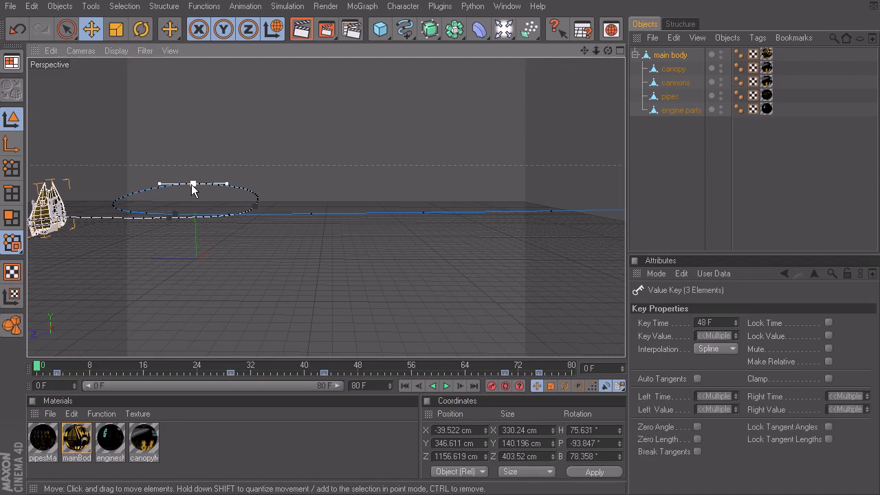
click(191, 185)
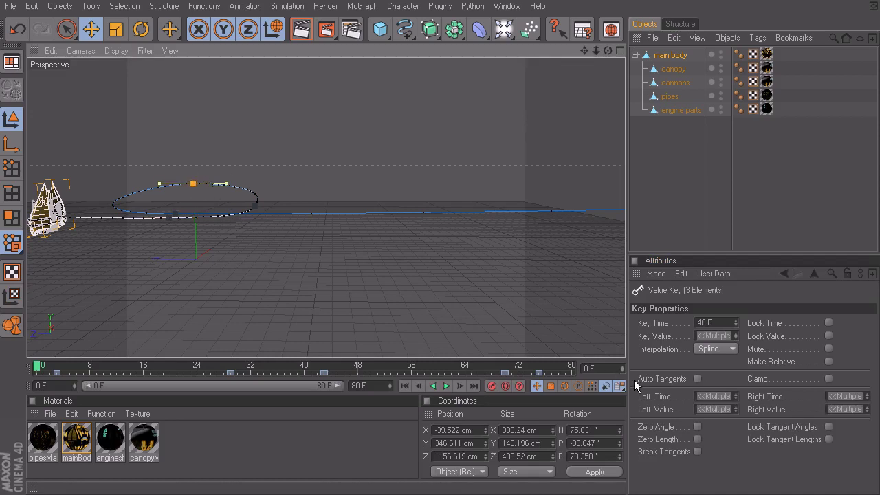
click(697, 378)
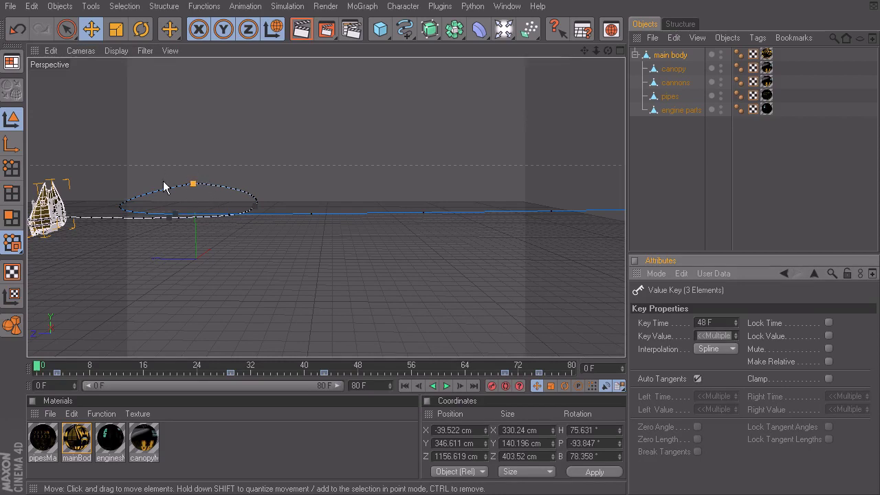
drag(181, 365, 105, 314)
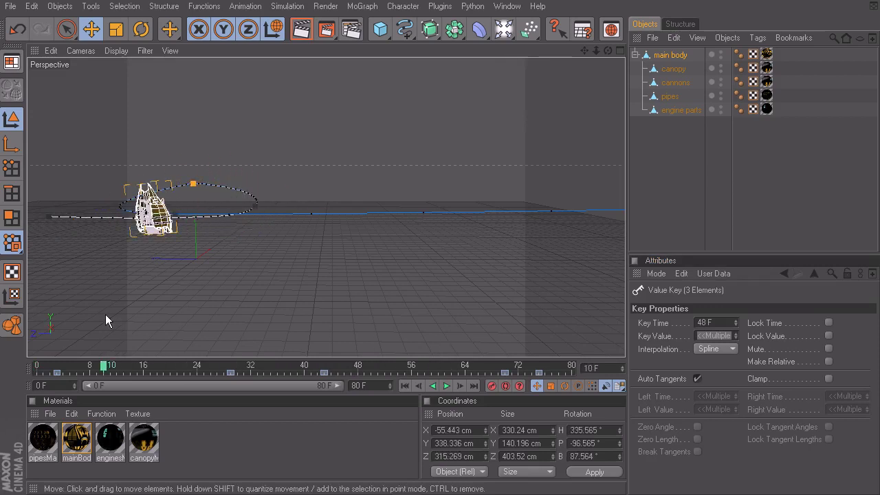
Turn off Auto Tangents for the path key, lengthen its tangent handles in the viewport, and scrub back to frame 0
click(696, 379)
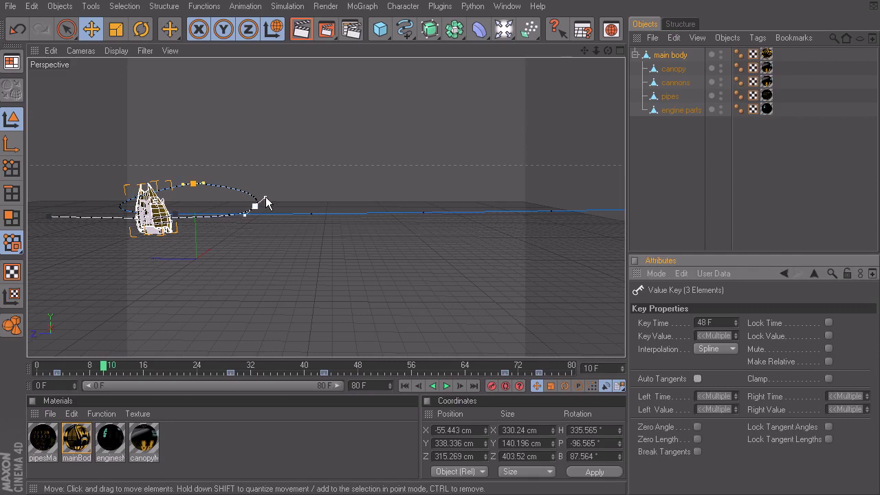
drag(204, 184, 219, 184)
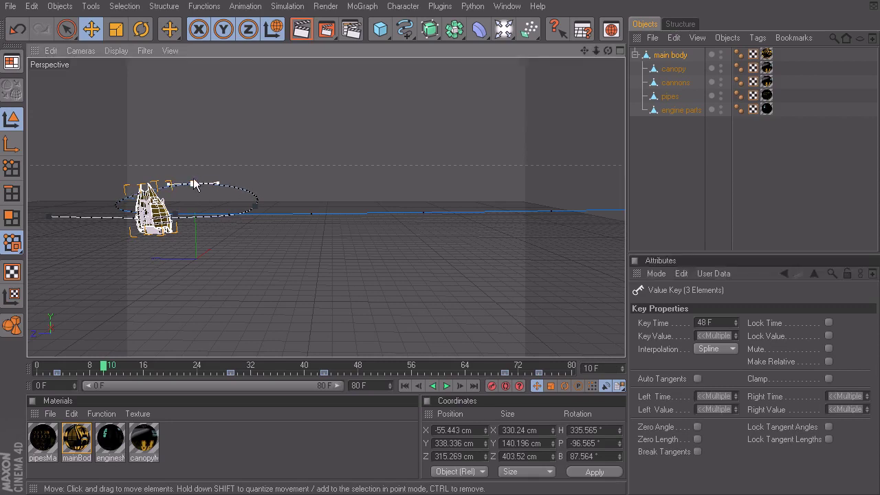
drag(206, 364, 19, 346)
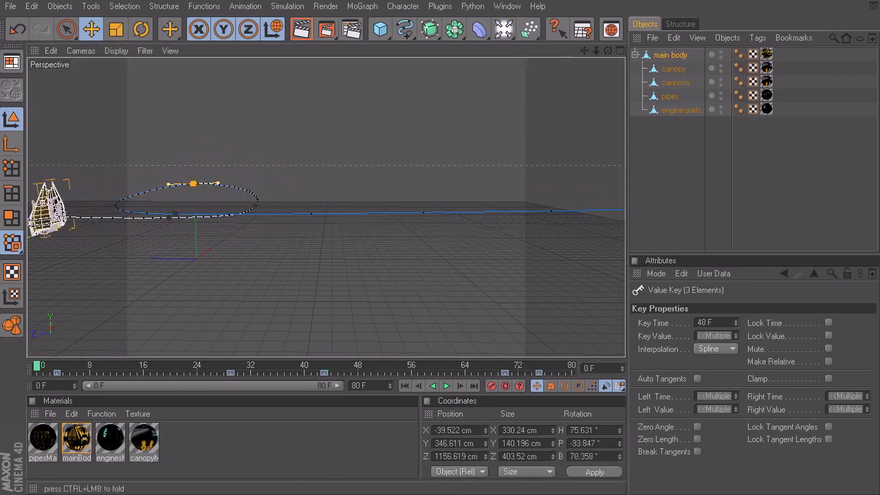
Reopen the Timeline, enable Zero Angle for the frame 43 Rotation . P key, and lengthen its tangents to about 7.92 F
key(shift+F3)
click(275, 74)
mouse_move(318, 77)
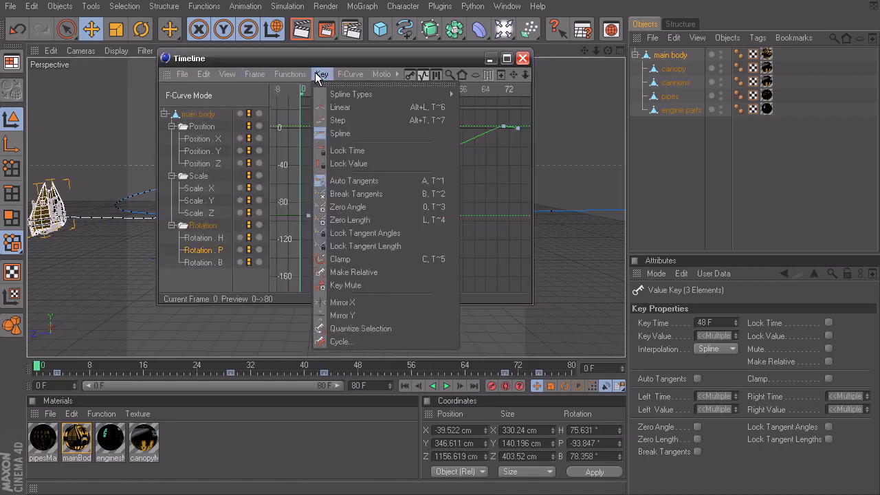
click(380, 205)
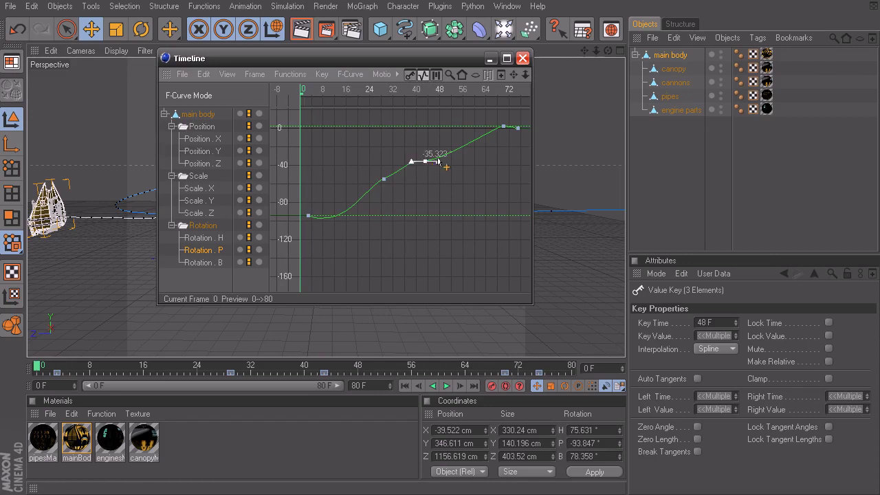
mouse_move(440, 160)
mouse_down()
mouse_move(466, 161)
mouse_move(441, 161)
mouse_move(450, 161)
mouse_up()
Try Zero Length on the frame 43 key, and turn off both Zero Angle and Zero Length
click(294, 74)
mouse_move(318, 73)
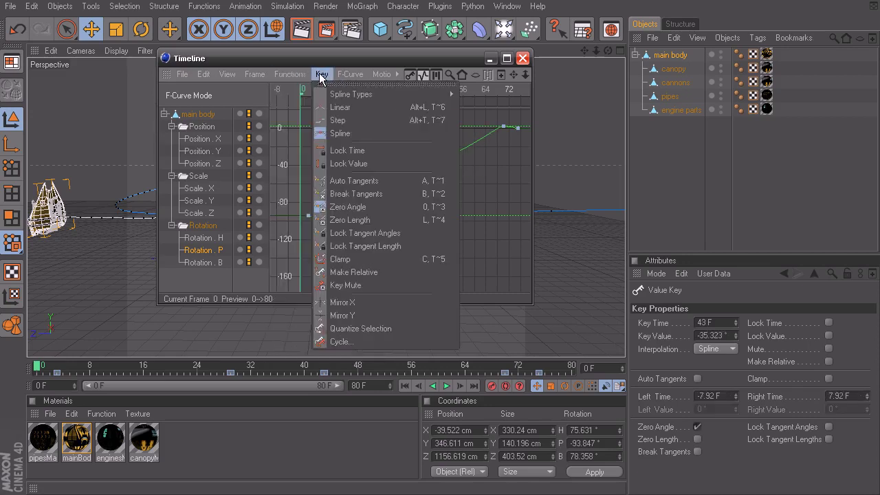
click(351, 220)
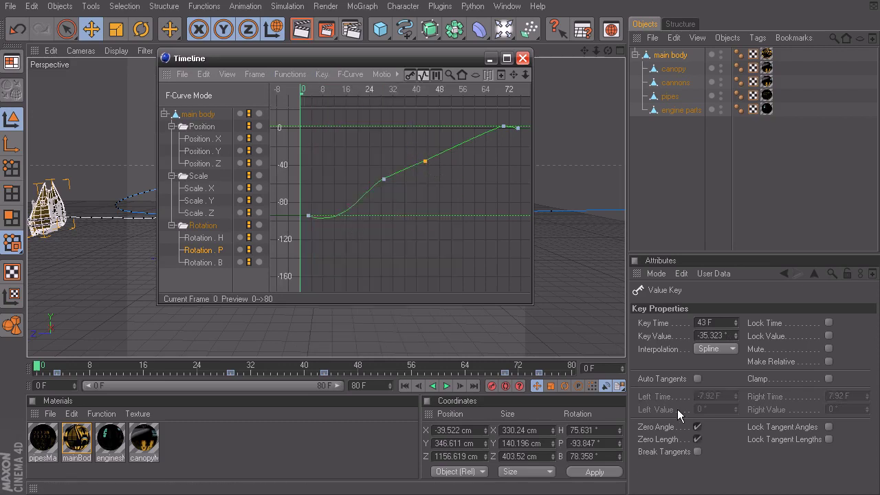
click(698, 426)
click(698, 438)
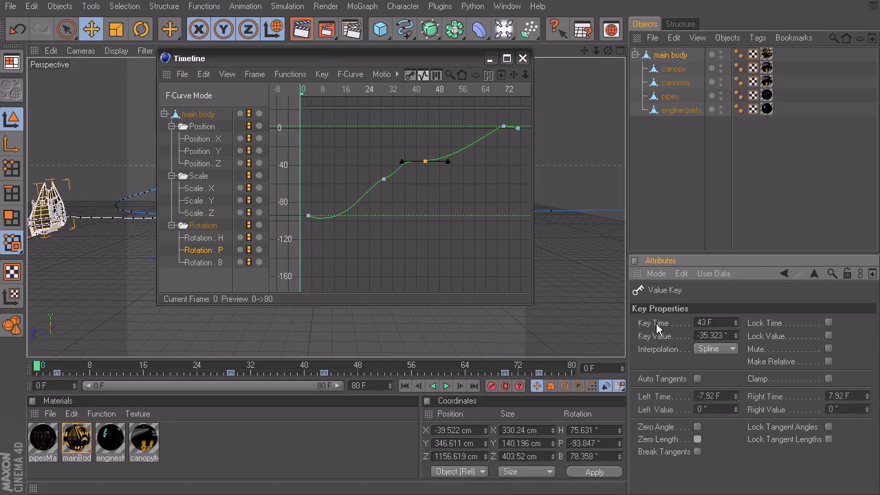
click(321, 74)
mouse_move(334, 94)
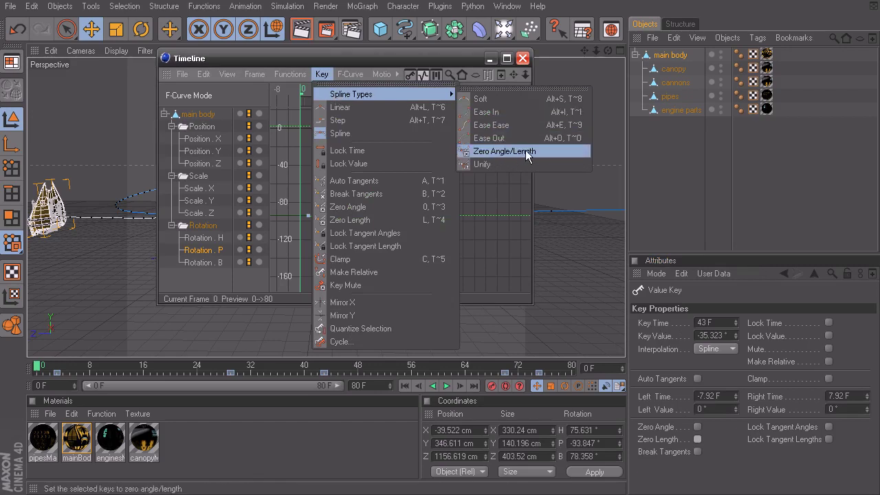
click(461, 212)
Tilt the frame 43 key's right tangent handle to about 6.74 F and 8.86°, and enable Lock Tangent Angles
drag(447, 162, 445, 153)
click(321, 74)
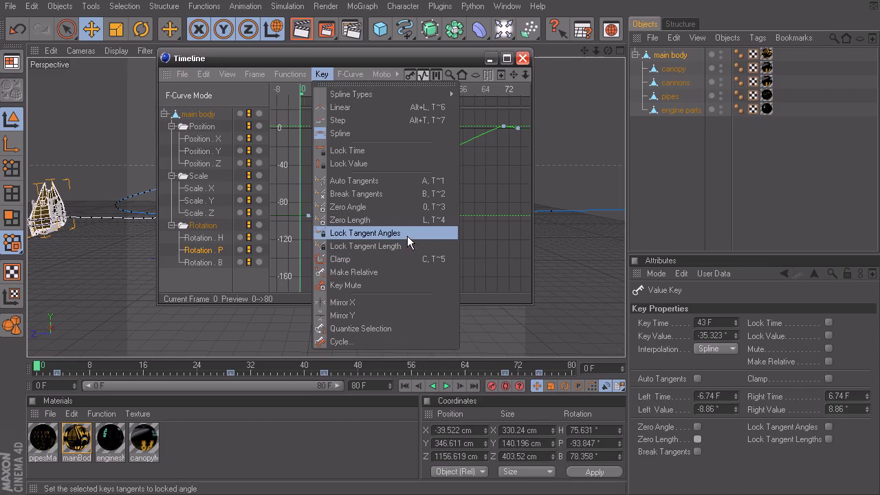
click(407, 235)
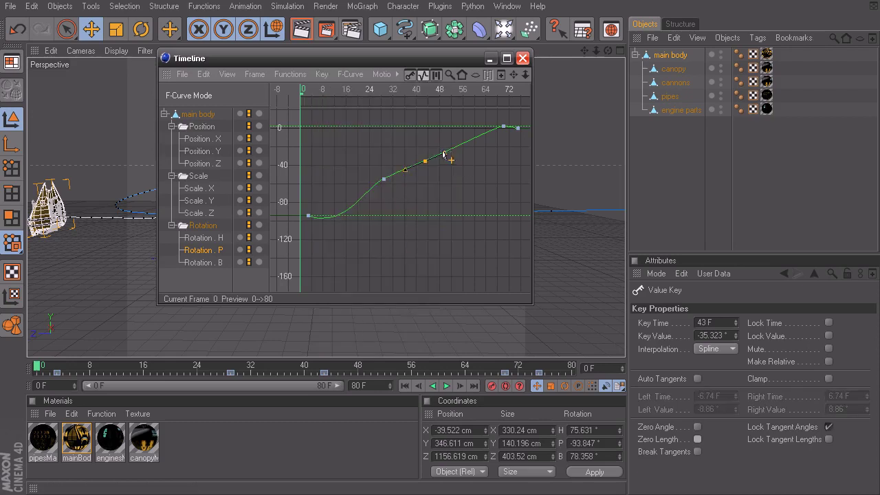
Shorten the angle-locked tangents to about 5.83 F, and turn off Lock Tangent Angles
mouse_move(453, 151)
mouse_down()
mouse_move(463, 161)
mouse_move(477, 145)
mouse_move(444, 167)
mouse_move(481, 141)
mouse_move(442, 162)
mouse_up()
click(293, 75)
mouse_move(323, 75)
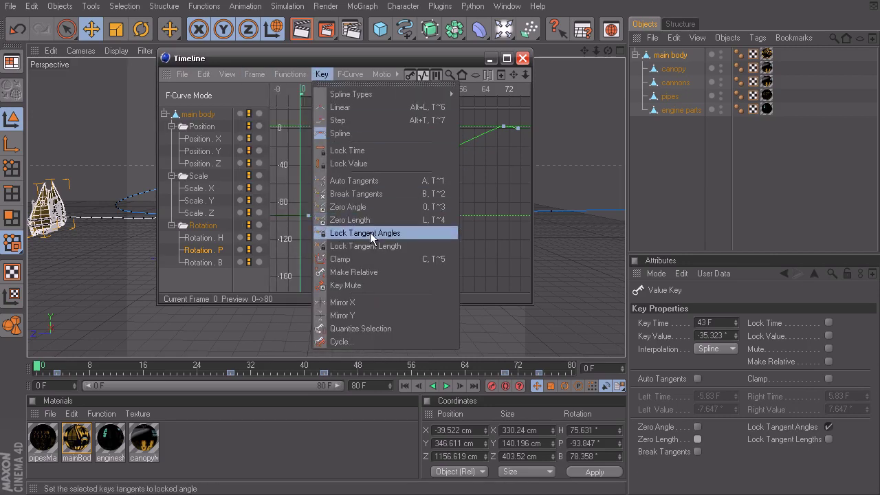
click(828, 427)
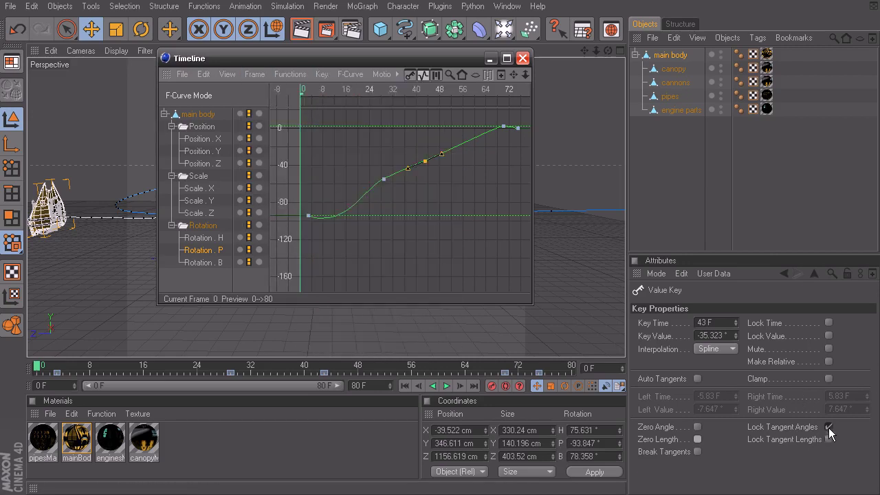
click(828, 427)
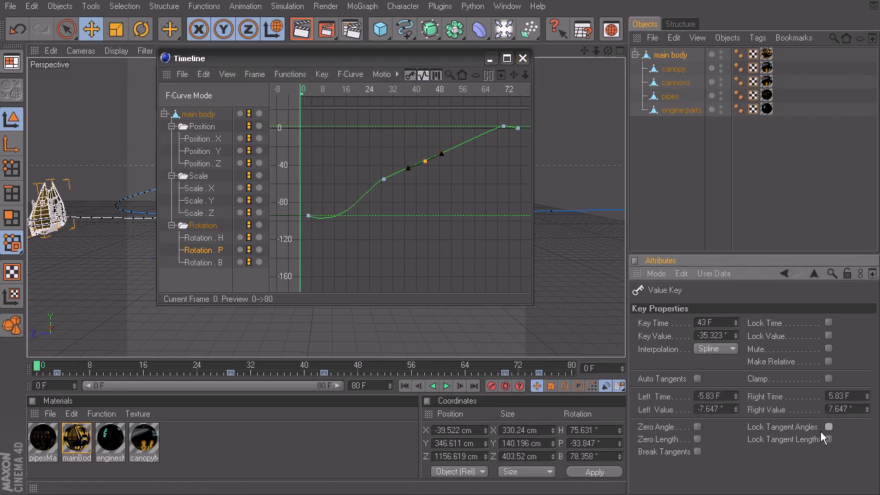
Enable Clamp for the frame 43 key, and move the key to frame 46 at about -27.94°
click(322, 73)
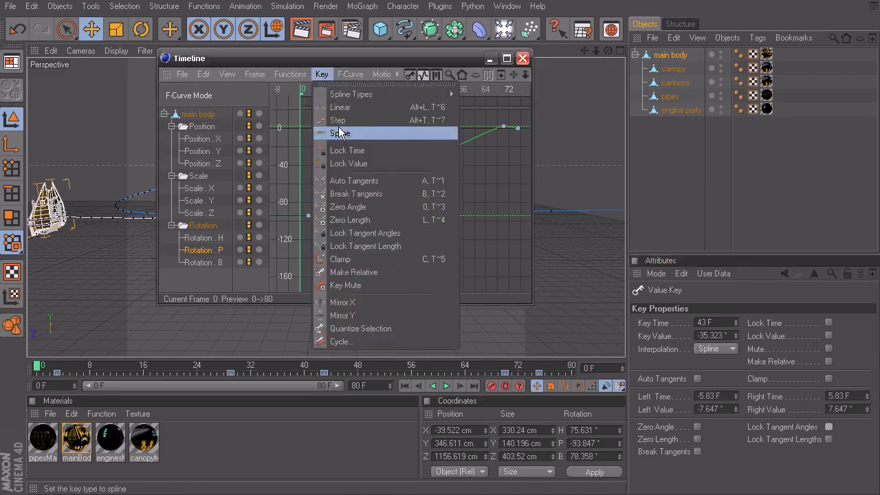
click(368, 259)
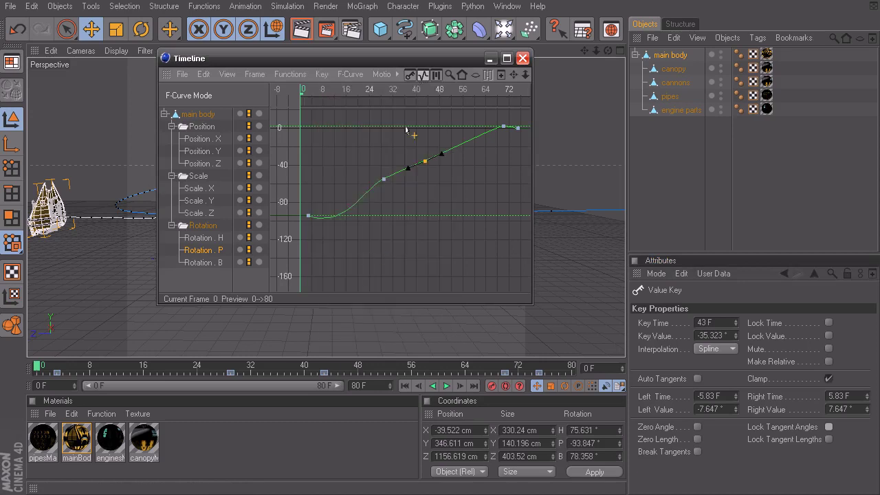
mouse_move(423, 161)
mouse_down()
mouse_move(420, 142)
mouse_move(421, 191)
mouse_move(426, 156)
mouse_up()
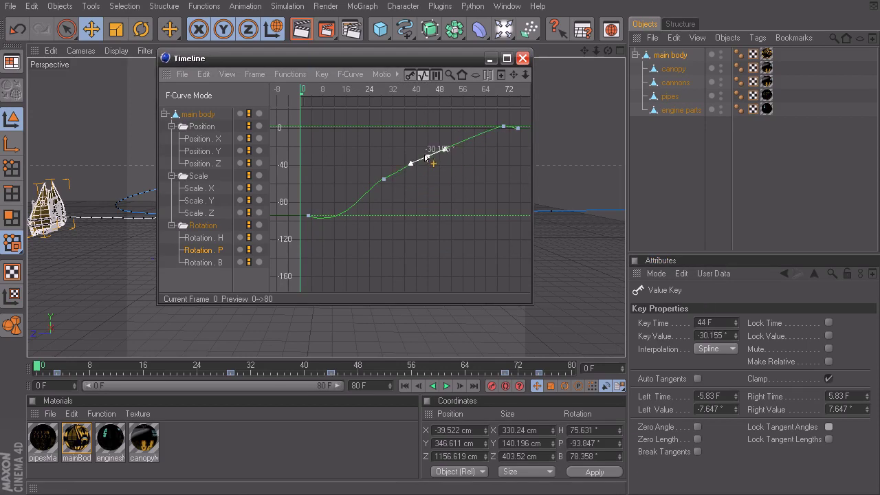
mouse_move(426, 156)
mouse_down()
mouse_move(426, 191)
mouse_move(422, 149)
mouse_up()
drag(432, 174, 433, 180)
drag(428, 139, 431, 160)
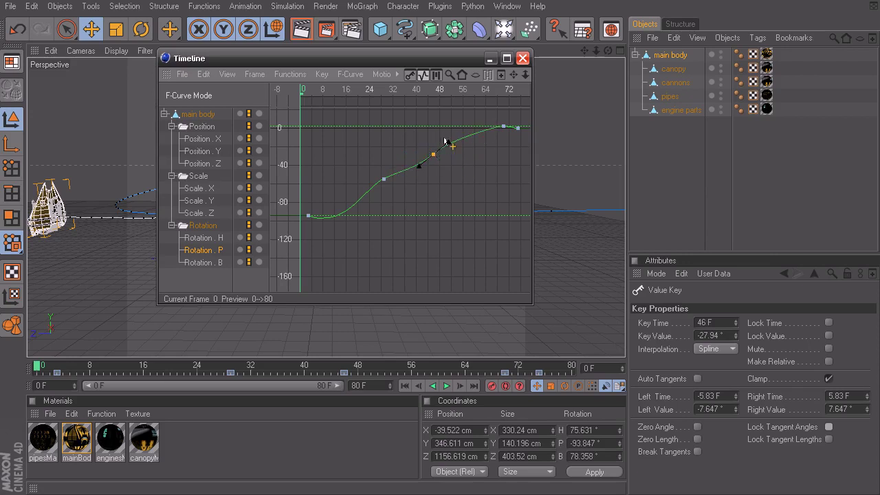
Rework the frame 46 key to about -30.89° with a right tangent value of about -2.95°, and turn off Clamp
drag(451, 144, 432, 158)
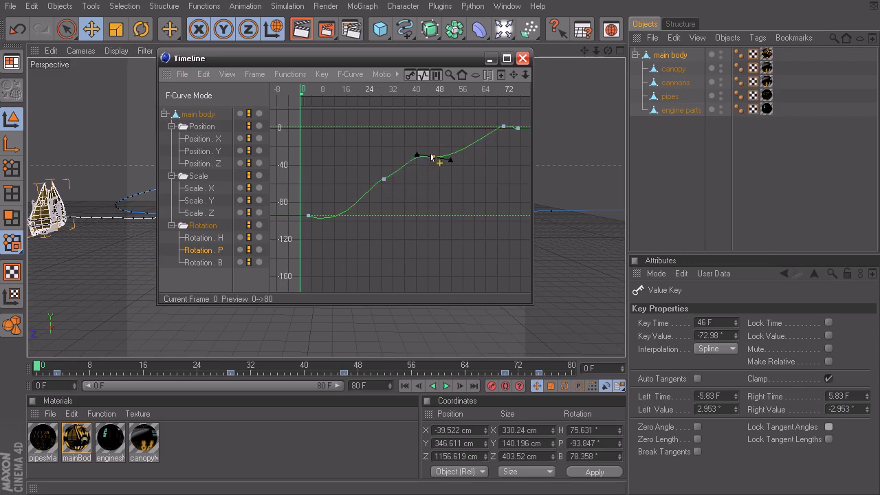
click(828, 379)
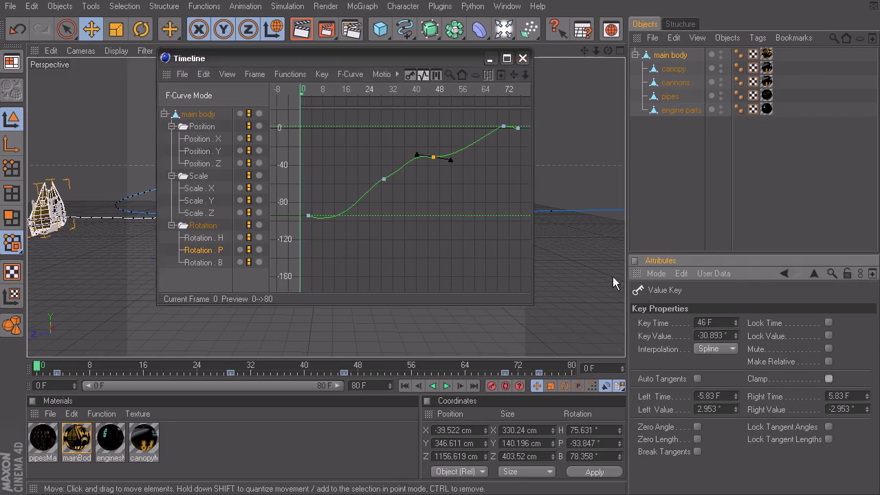
Tilt the frame 46 key's right tangent to about 6.05 F and 7.38°, and enable Make Relative for the key
drag(450, 161, 451, 151)
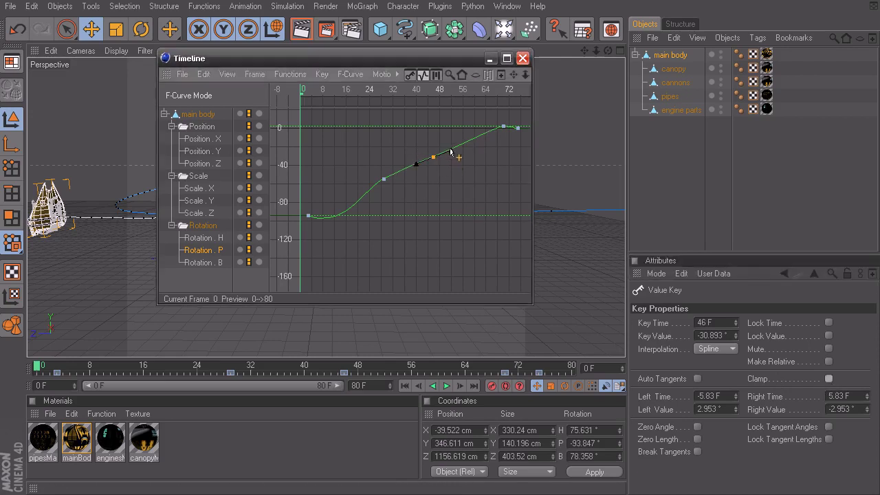
click(320, 74)
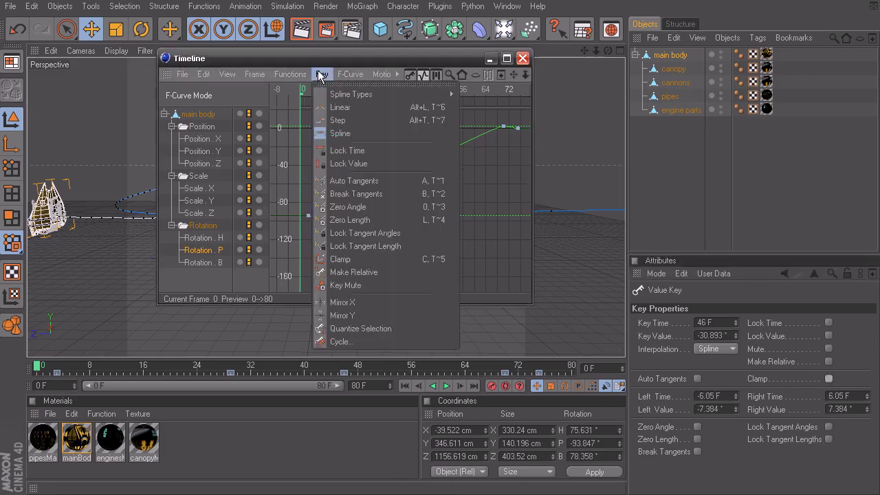
click(380, 272)
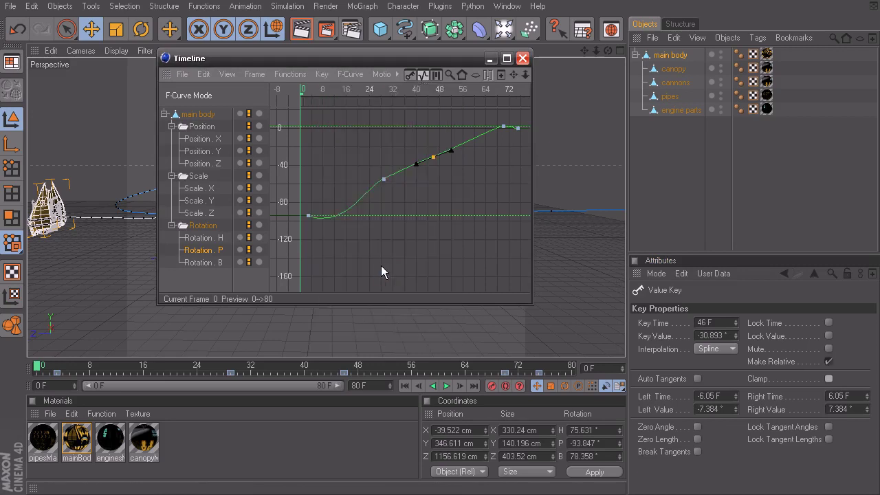
Move the preceding Rotation . P key to about frame 23, and turn off Make Relative for the following key
drag(383, 181, 364, 176)
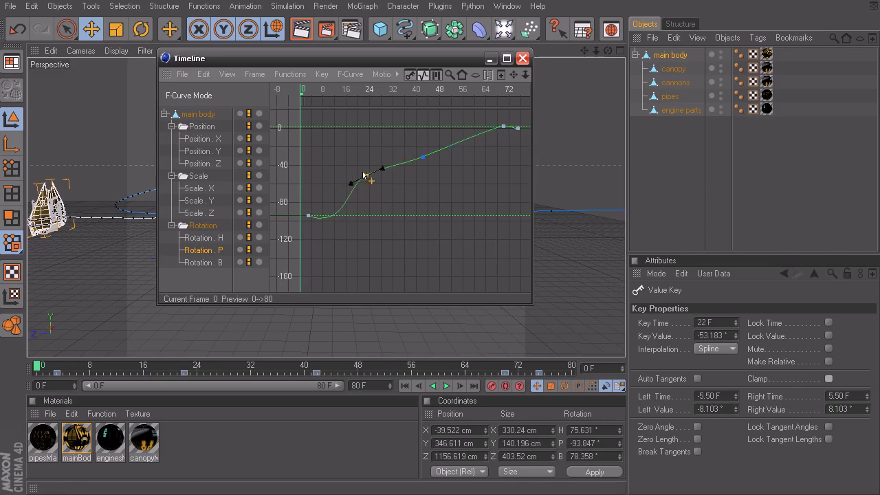
click(422, 156)
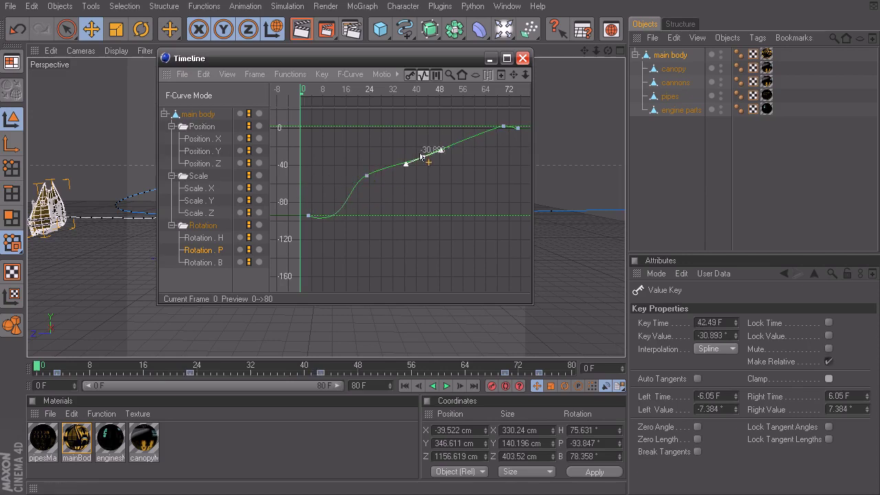
click(828, 362)
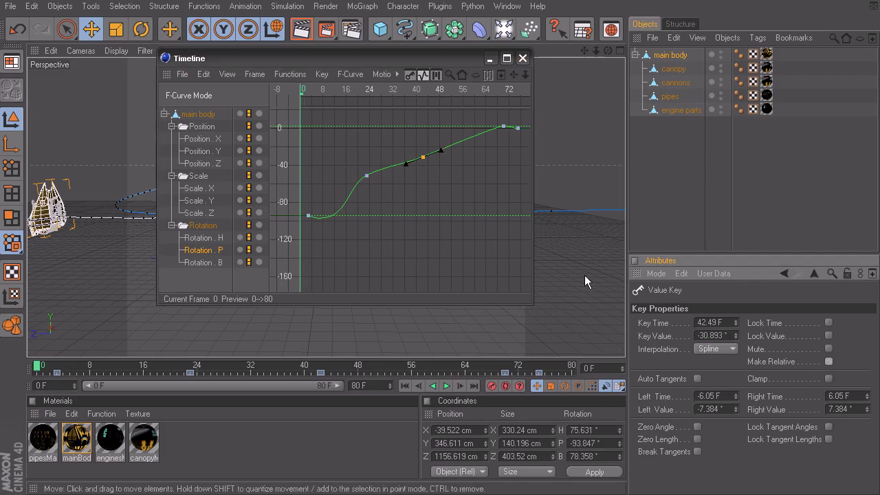
Display the main body's Position . Y curve, framed to fit the F-Curve view
click(323, 74)
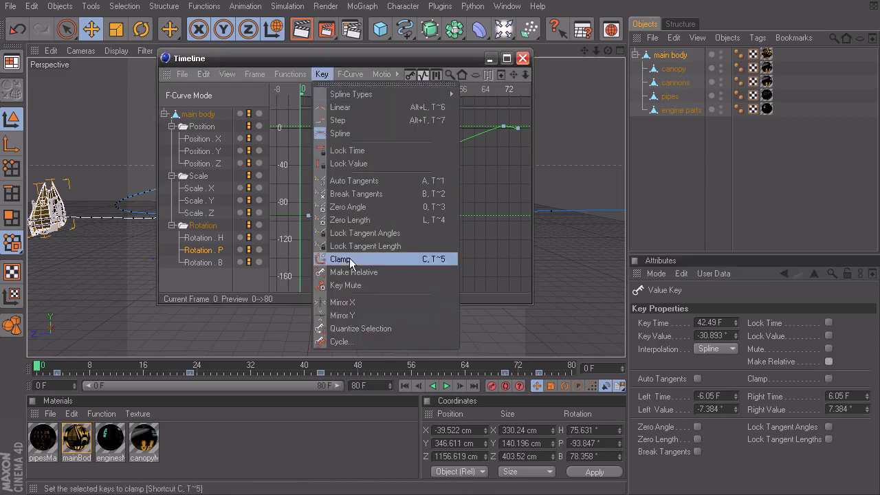
click(482, 150)
click(203, 151)
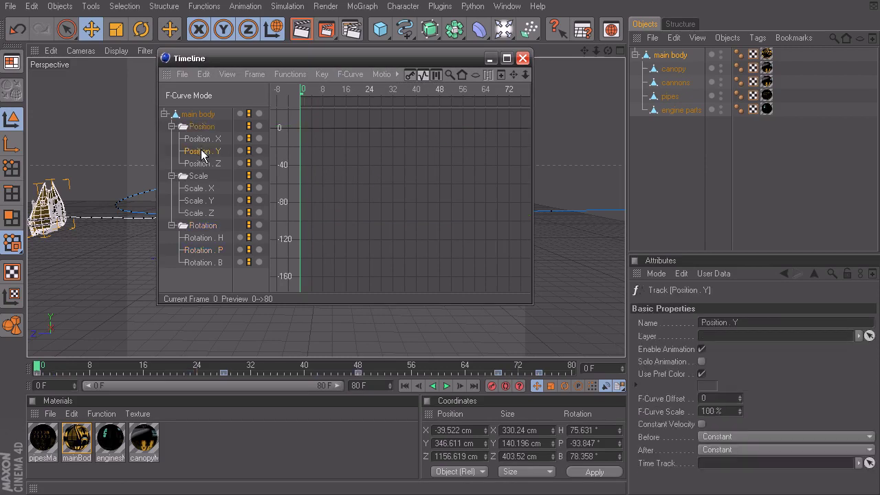
key(h)
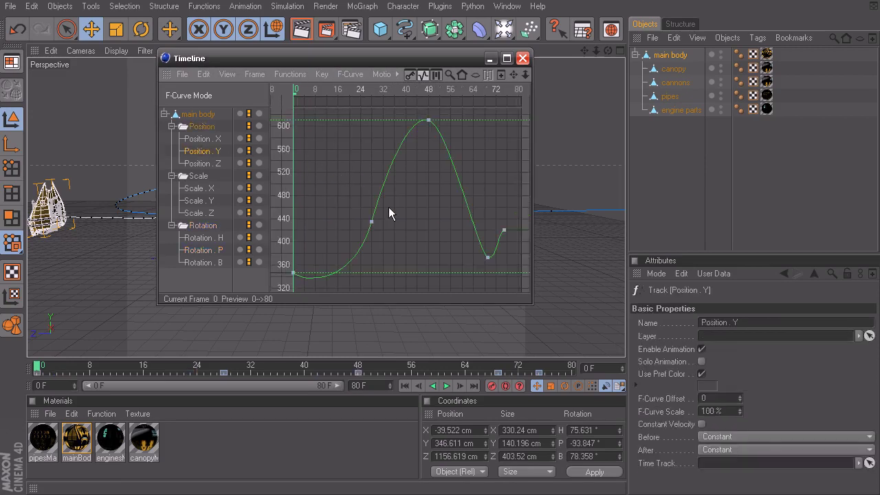
Mute the Position . Y key at frame 48
click(426, 118)
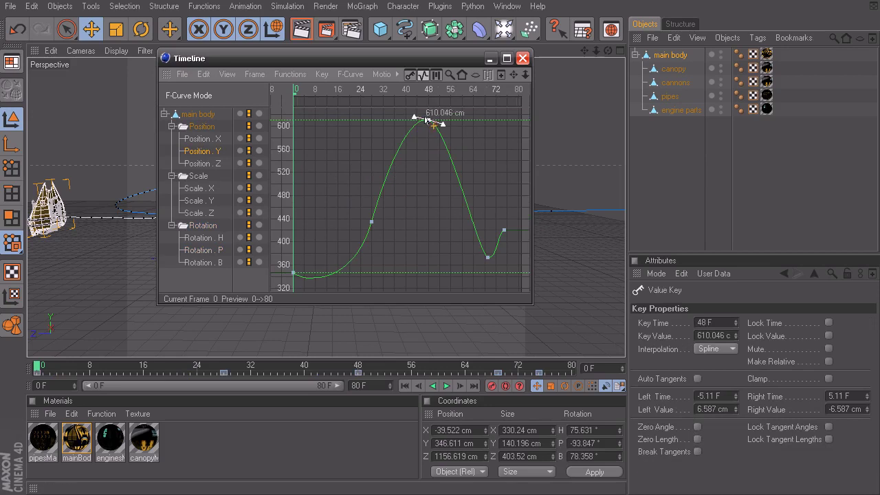
click(321, 75)
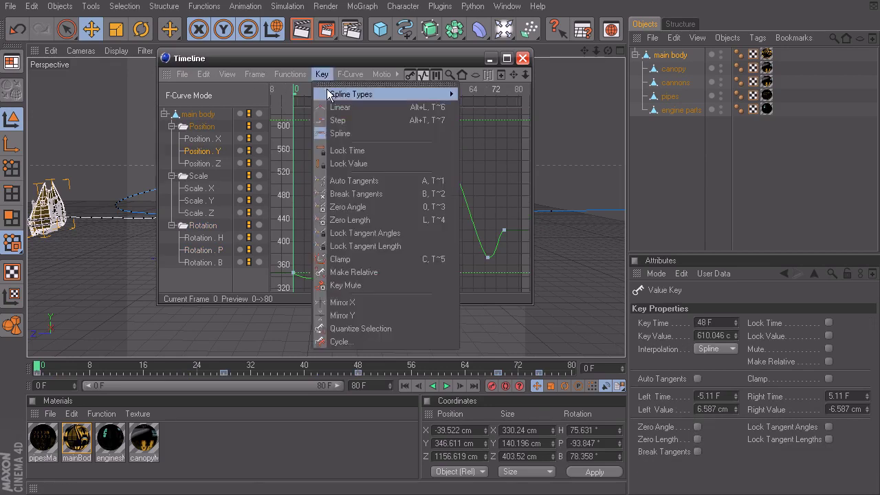
click(367, 284)
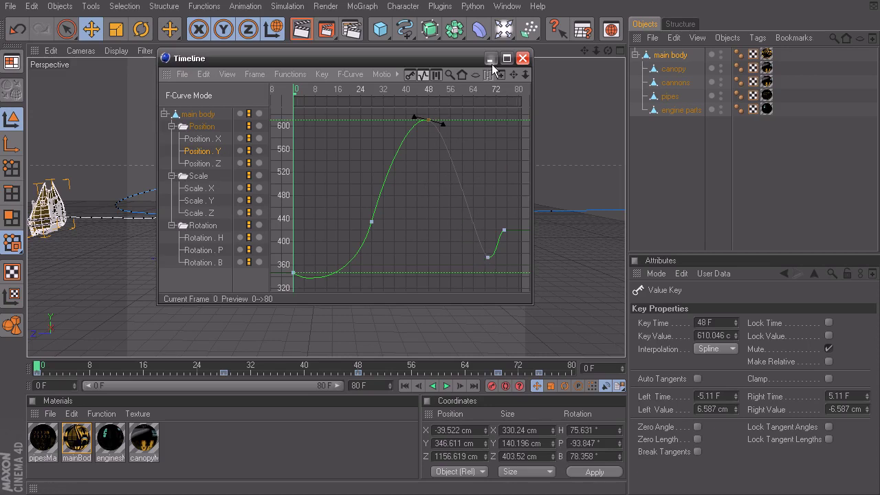
Close the Timeline window, play the animation to check the muted key's effect, and scrub to frame 69
click(522, 58)
click(445, 386)
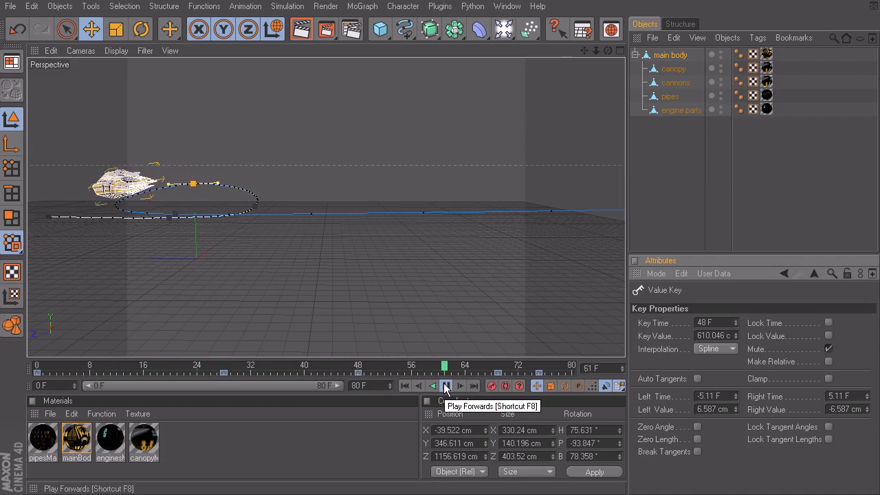
click(446, 386)
drag(369, 366, 497, 348)
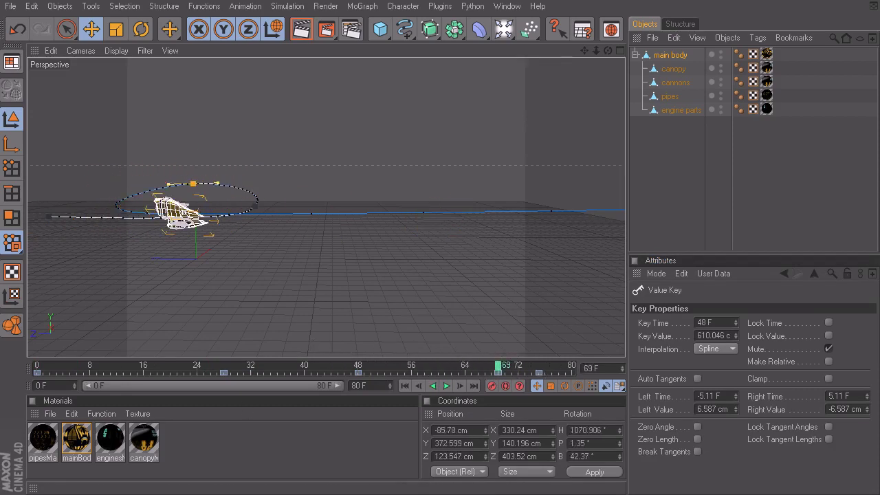
Reopen the Timeline and turn off Mute for the frame 48 key
key(shift+F3)
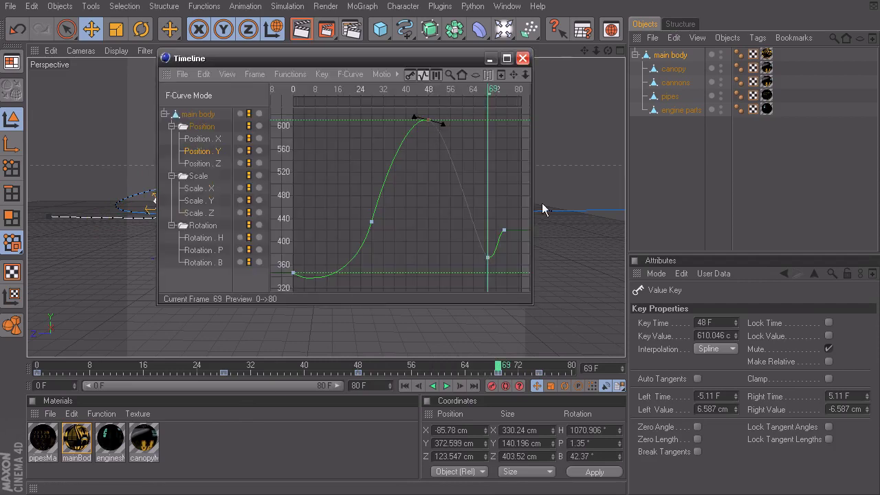
click(827, 347)
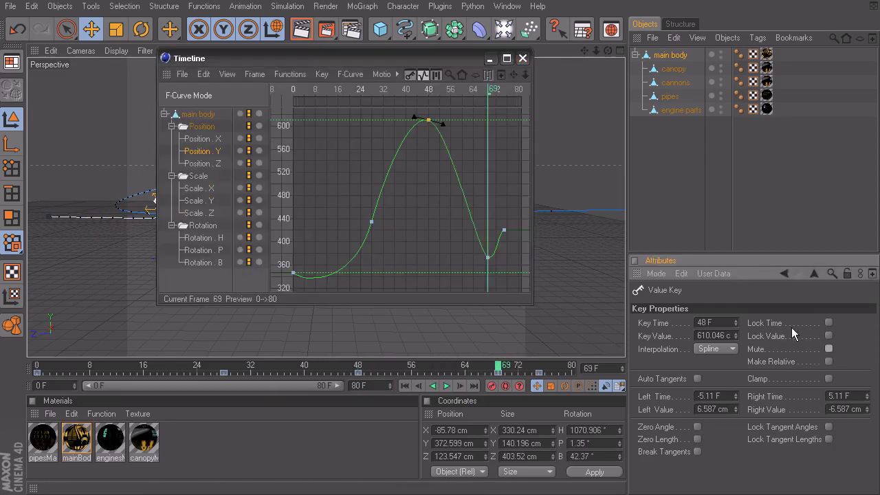
Add the Position . Y key near frame 28 to the selected frame 48 key and apply Mirror Y to both
click(320, 76)
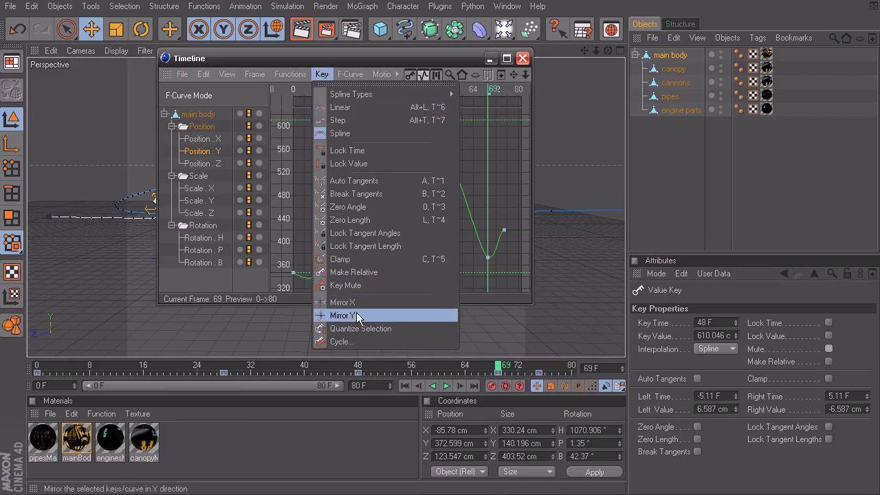
click(480, 185)
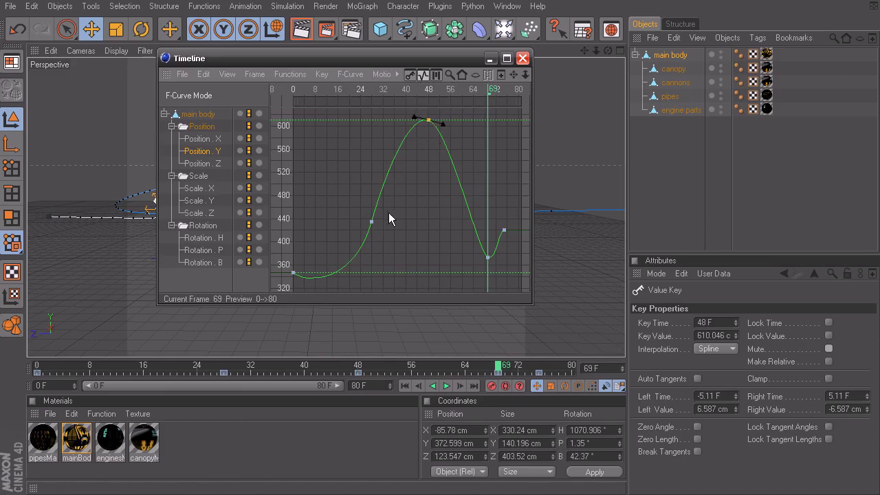
shift+click(371, 220)
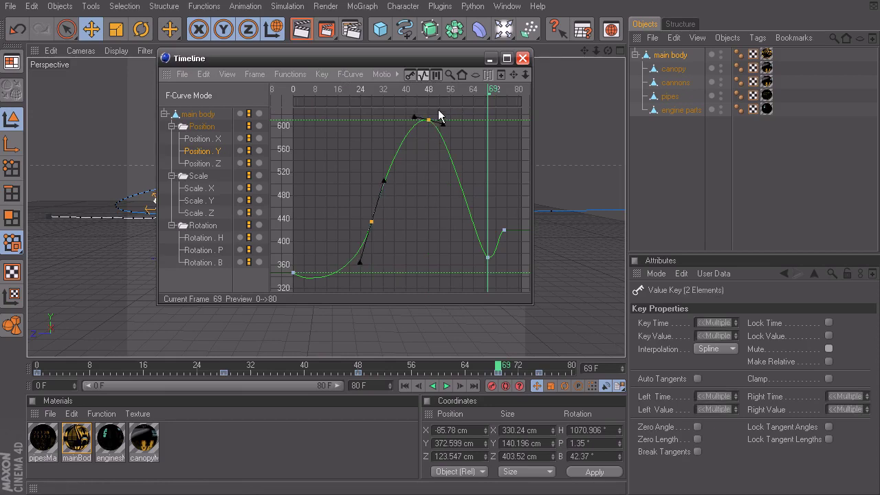
click(319, 72)
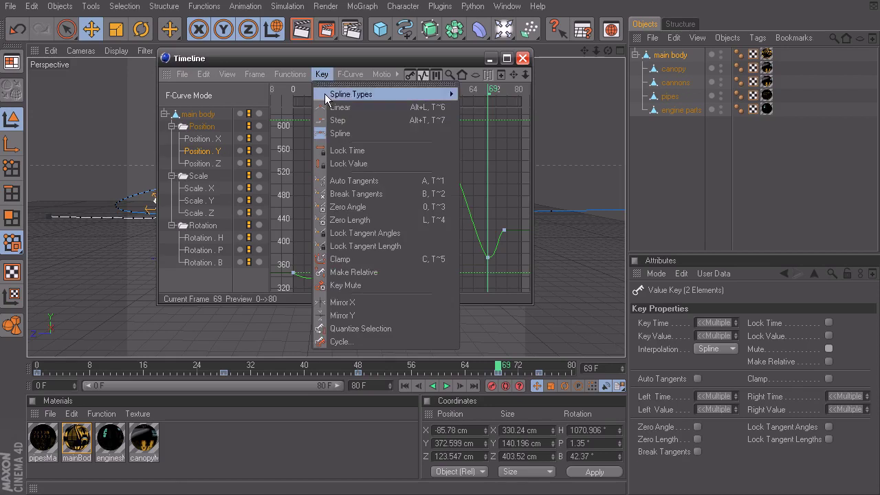
click(342, 315)
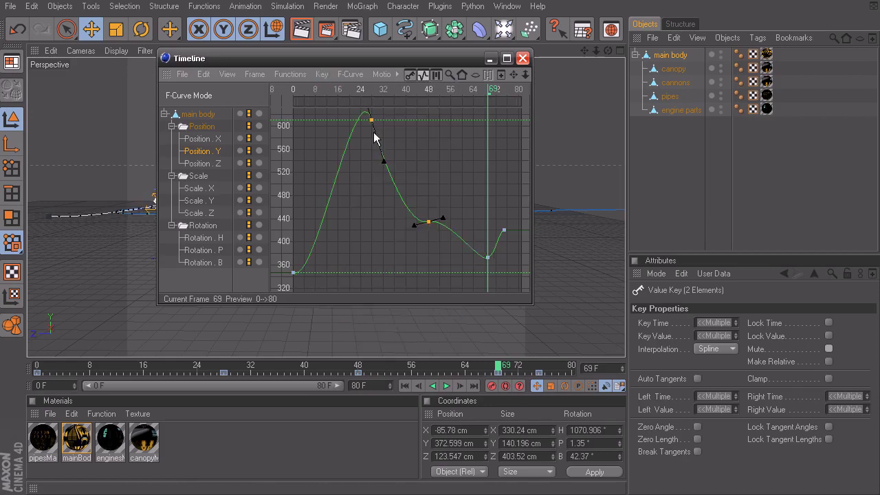